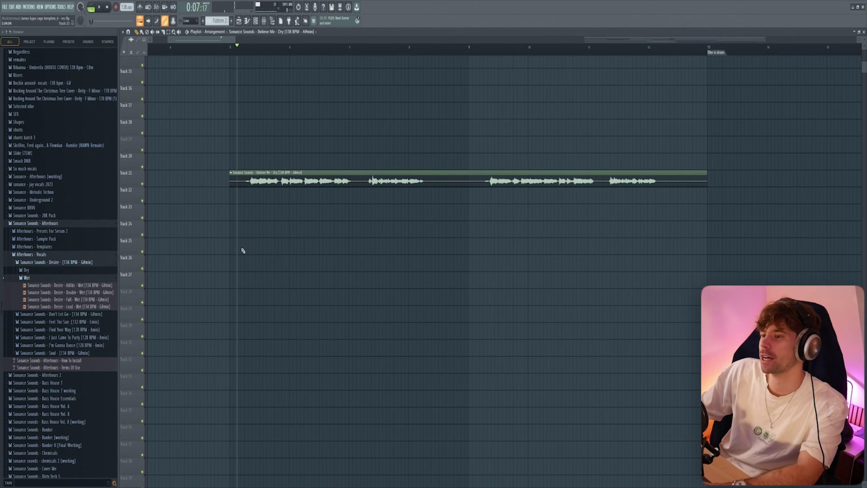
- Play back the dry vocal, bring up its Pro-Q 3 low cut, and adjust the RVox compression on the BELIEVE ME mixer track
{"action": "key", "text": "space"}
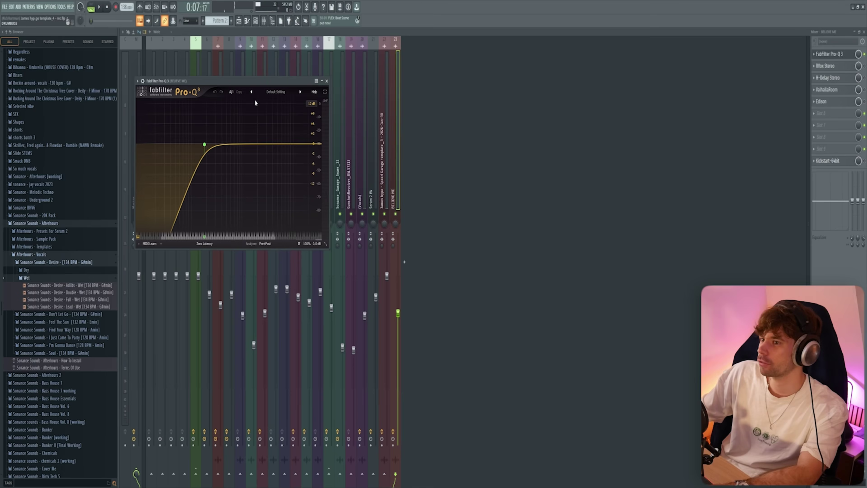
{"action": "left_click_drag", "start_coordinate": [344, 83], "coordinate": [393, 82]}
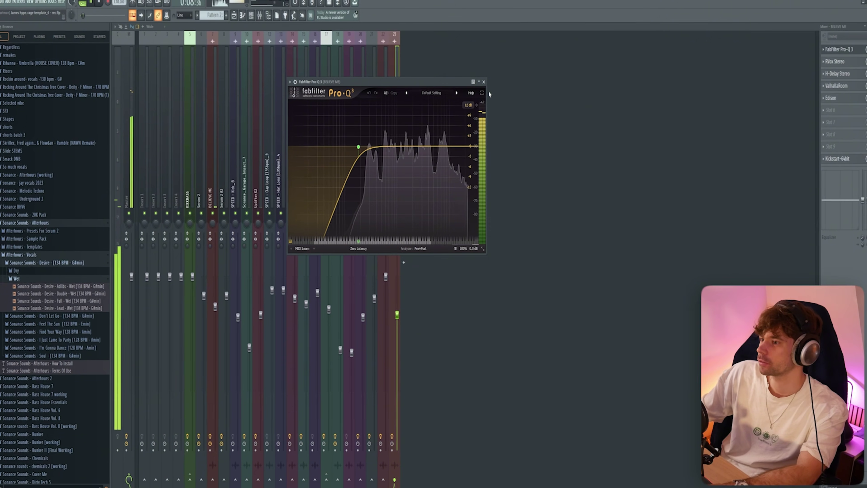
{"action": "left_click", "coordinate": [838, 60]}
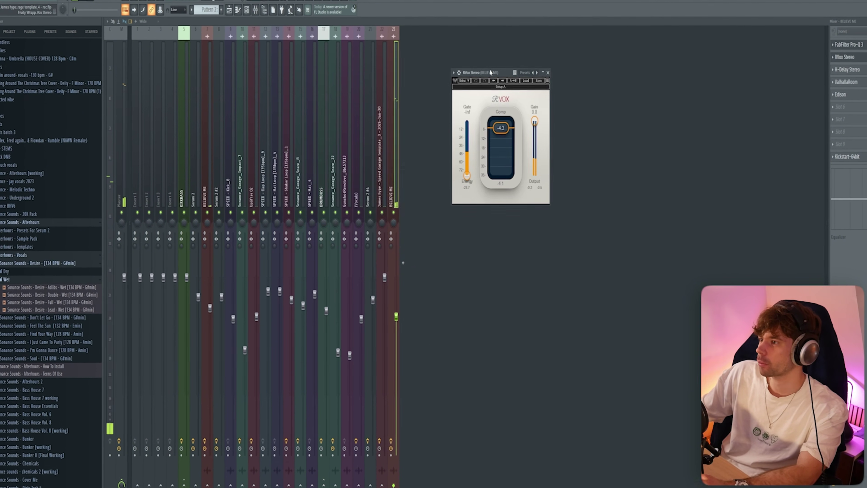
{"action": "left_click_drag", "start_coordinate": [502, 130], "coordinate": [502, 132]}
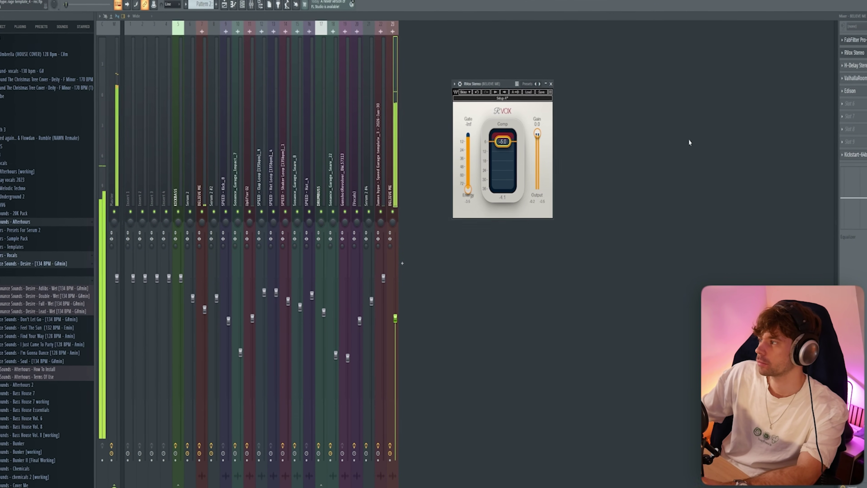
- Review the H-Delay, ValhallaRoom and Kickstart effects on the BELIEVE ME vocal track during playback
{"action": "left_click", "coordinate": [855, 65]}
{"action": "left_click_drag", "start_coordinate": [130, 52], "coordinate": [354, 95]}
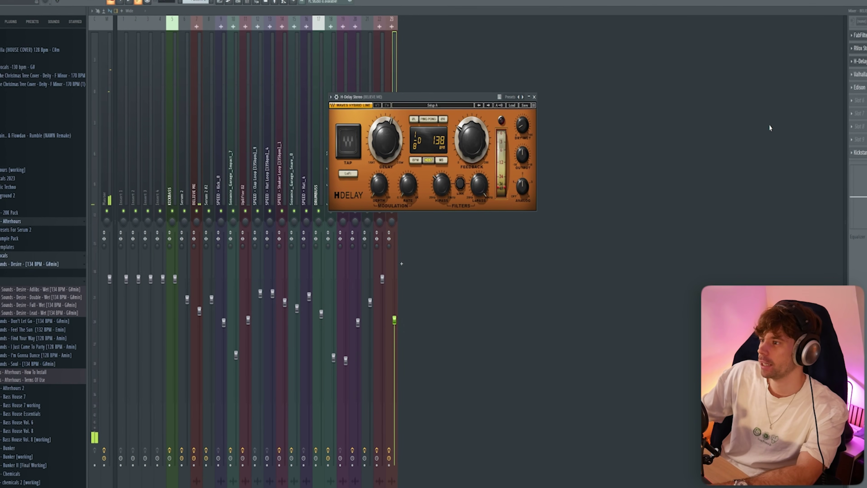
{"action": "left_click", "coordinate": [858, 73]}
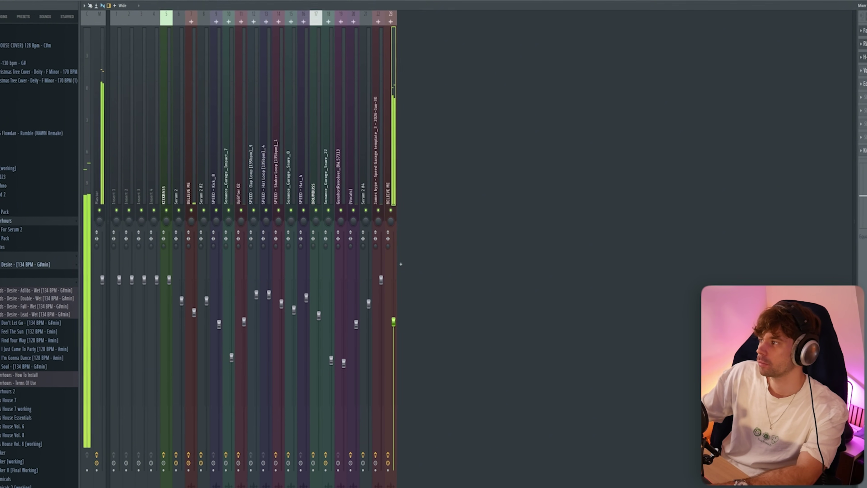
{"action": "left_click_drag", "start_coordinate": [153, 69], "coordinate": [273, 70]}
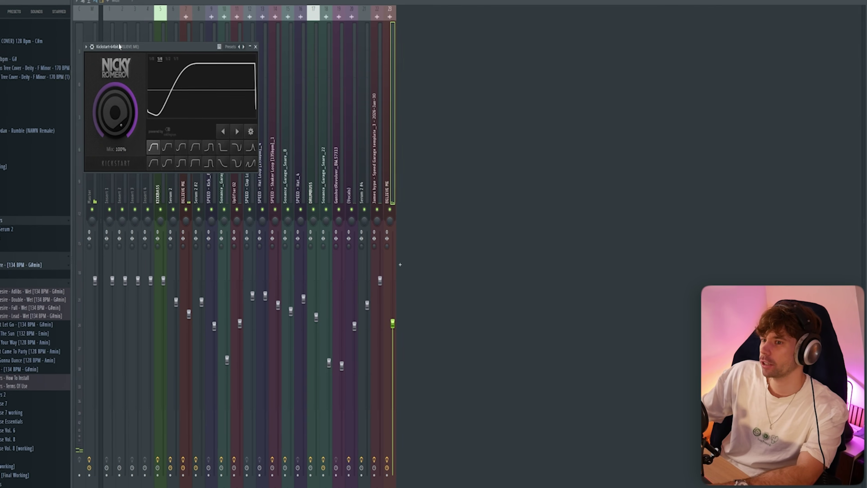
{"action": "left_click_drag", "start_coordinate": [119, 47], "coordinate": [451, 134]}
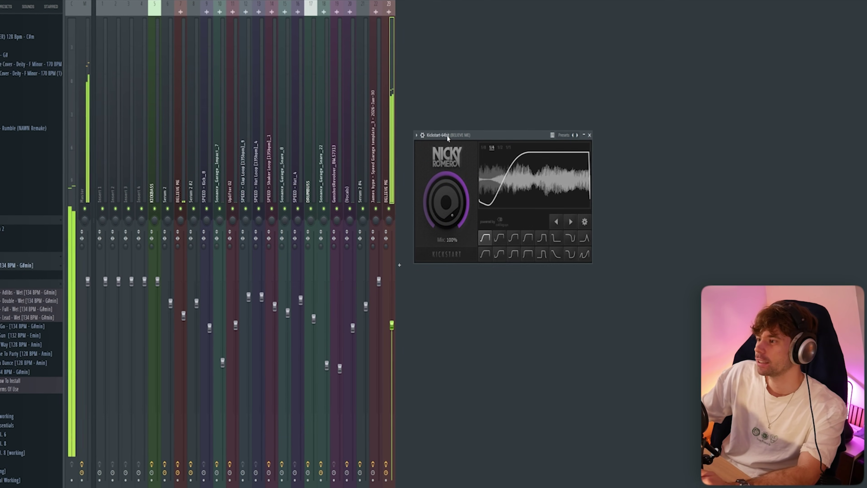
{"action": "key", "text": "Escape"}
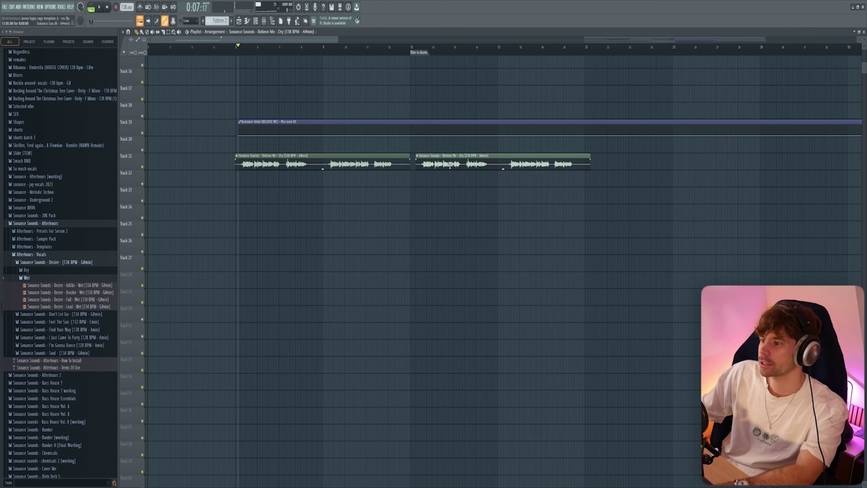
- Trim the end of the short Believe Me vocal slice on Track 21
{"action": "scroll", "coordinate": [220, 51], "scroll_direction": "down", "scroll_amount": 2}
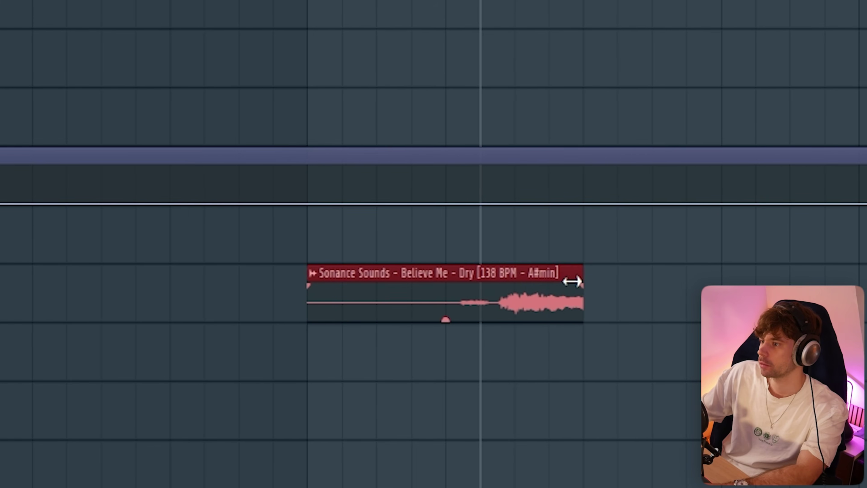
{"action": "left_click_drag", "start_coordinate": [433, 157], "coordinate": [430, 156]}
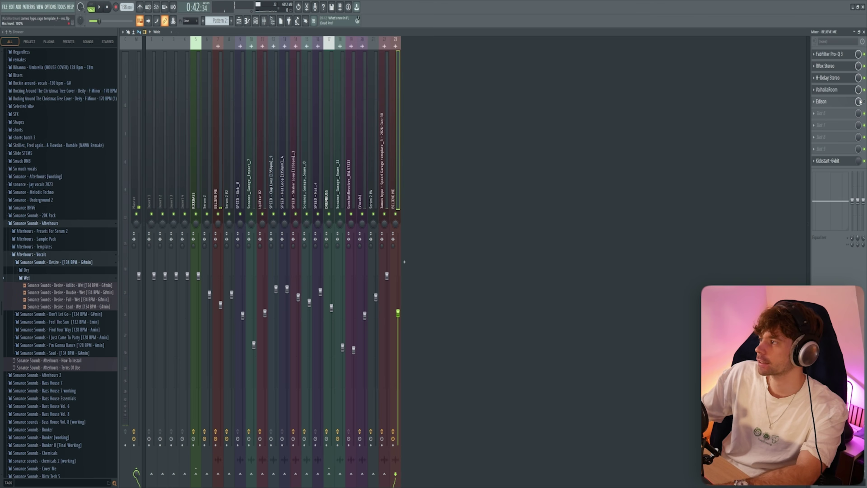
- Record the vocal slice with its reverb tail in Edison on the BELIEVE ME mixer track, and open the recorded clip on Track 23
{"action": "left_click", "coordinate": [859, 101]}
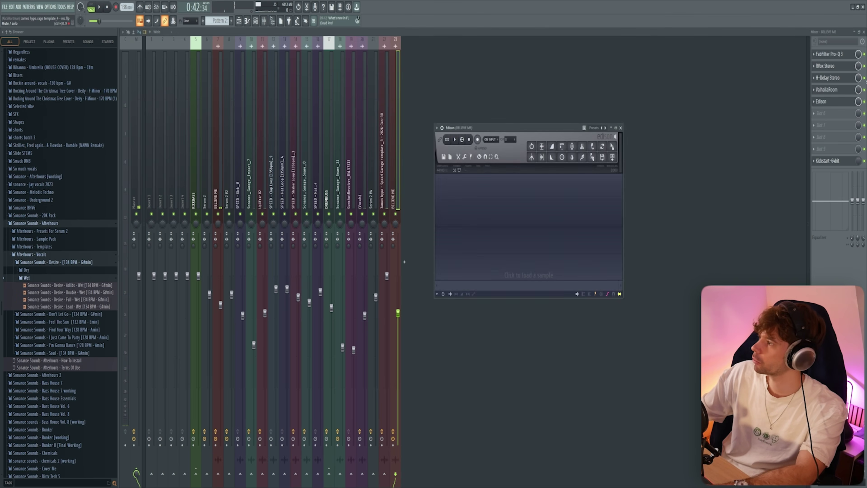
{"action": "left_click", "coordinate": [859, 101]}
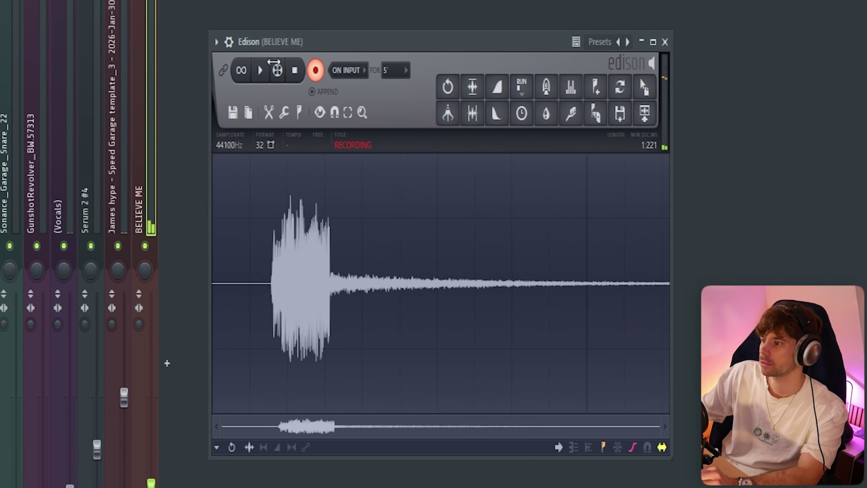
{"action": "left_click", "coordinate": [317, 70]}
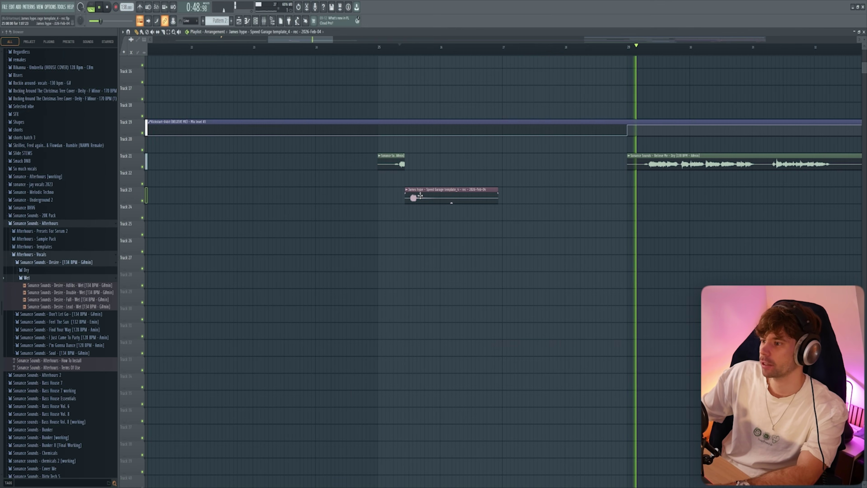
{"action": "double_click", "coordinate": [421, 196]}
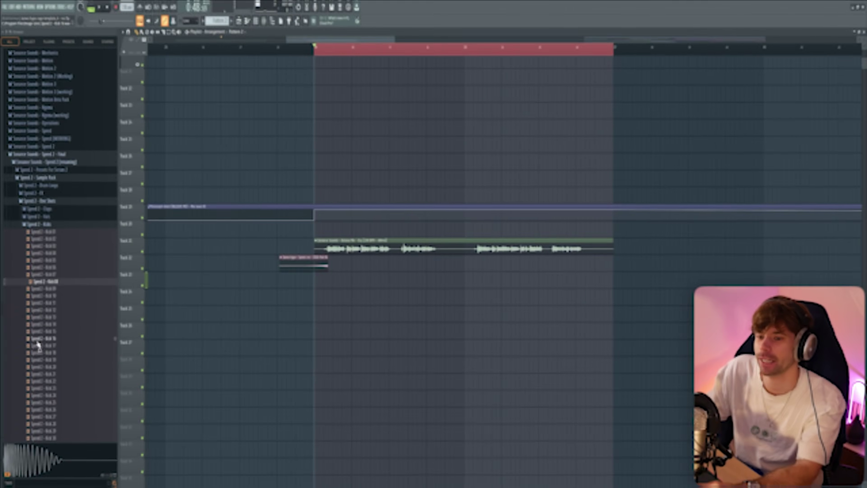
- Audition samples in the Speed 2 - Kicks folder and select Speed 2 - Kick 08
{"action": "left_click", "coordinate": [41, 296]}
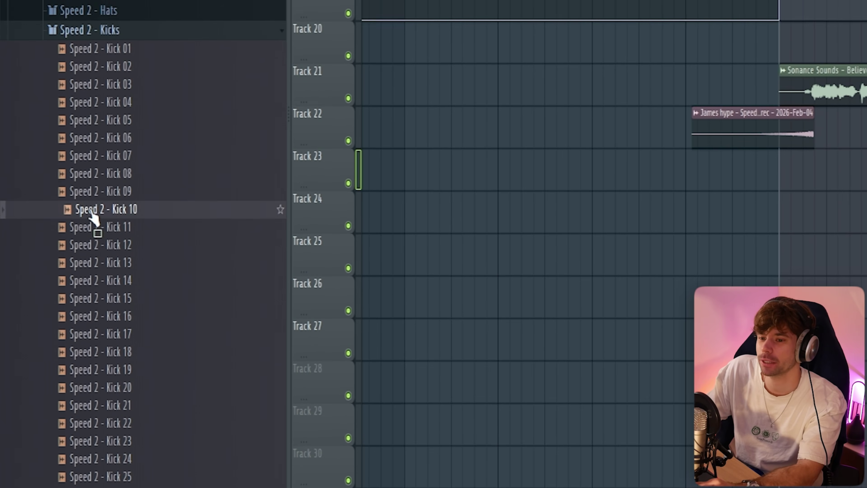
{"action": "key", "text": "Up"}
{"action": "key", "text": "Up"}
{"action": "key", "text": "Up"}
{"action": "key", "text": "Up"}
{"action": "left_click", "coordinate": [101, 168]}
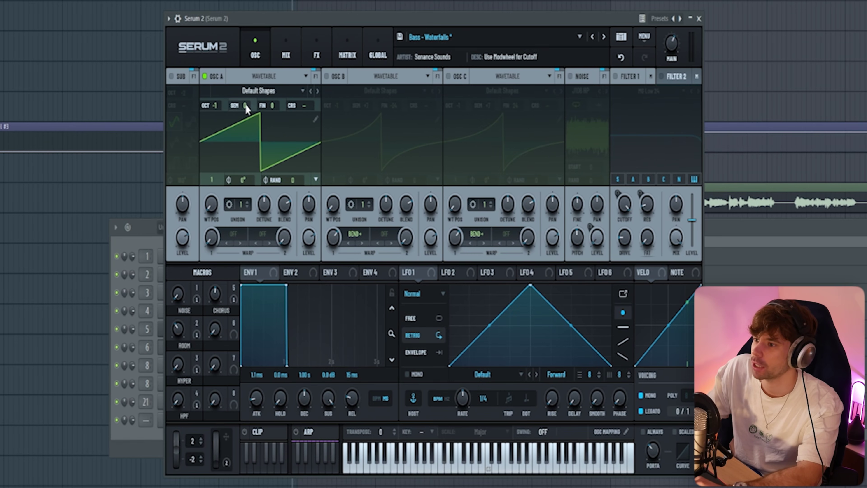
- Turn on oscillator B in Serum 2, try its semitone pitch at 0, undo that change, and check its random phase
{"action": "left_click", "coordinate": [327, 77]}
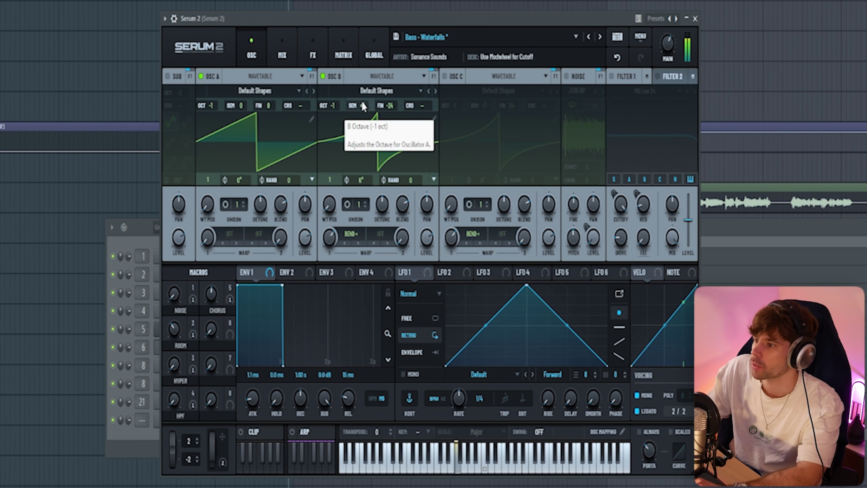
{"action": "left_click_drag", "start_coordinate": [364, 108], "coordinate": [364, 153]}
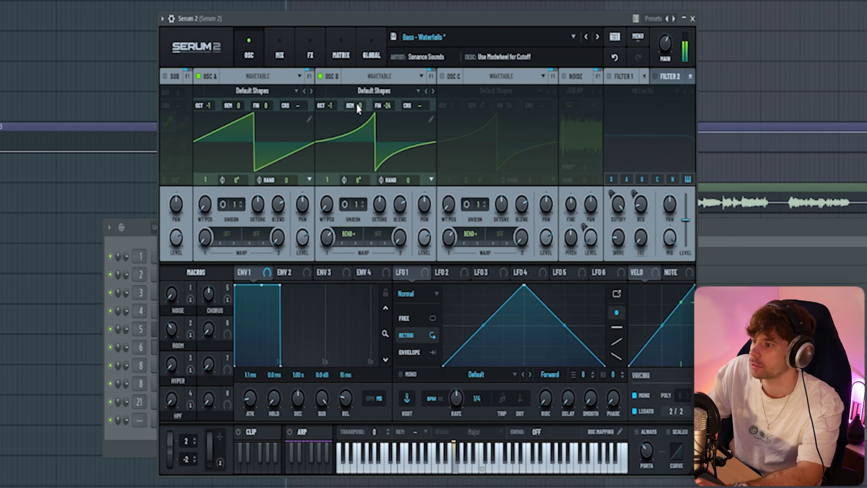
{"action": "key", "text": "ctrl+z"}
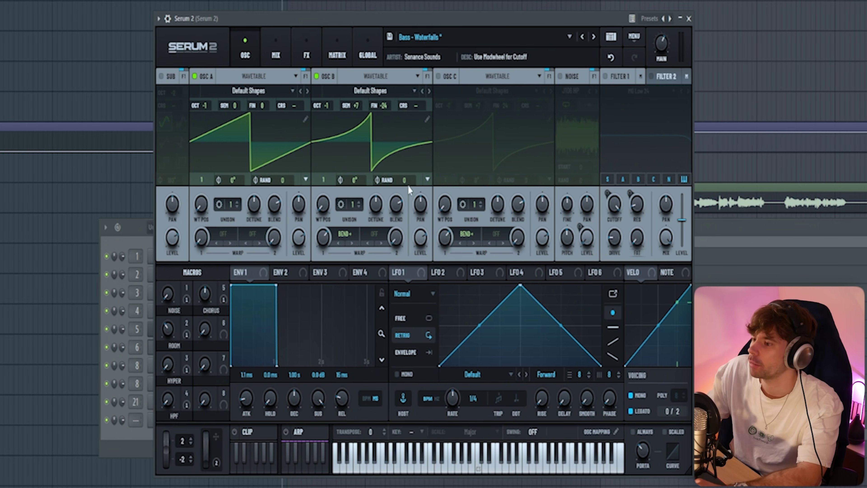
{"action": "mouse_move", "coordinate": [407, 183]}
{"action": "left_mouse_down"}
{"action": "mouse_move", "coordinate": [421, 171]}
{"action": "mouse_move", "coordinate": [420, 186]}
{"action": "left_mouse_up"}
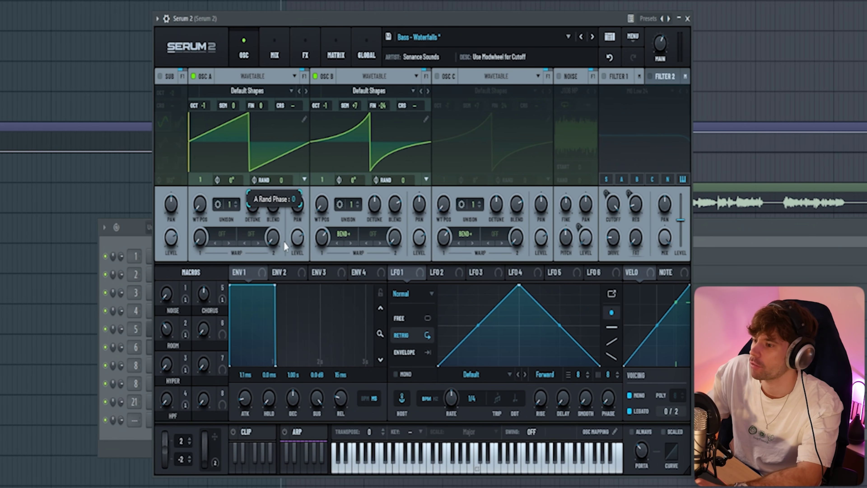
- Turn on oscillator C, the sub oscillator, Filter 1 and the noise oscillator in the Serum 2 bass patch
{"action": "left_click", "coordinate": [436, 76]}
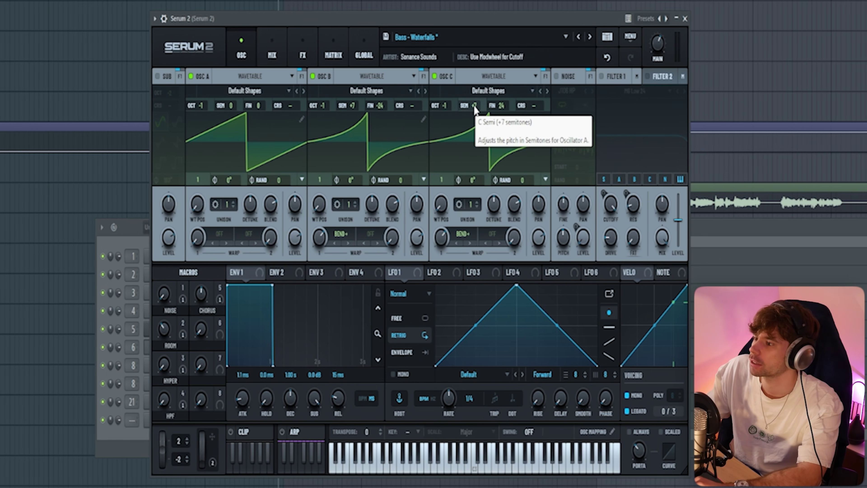
{"action": "double_click", "coordinate": [503, 108]}
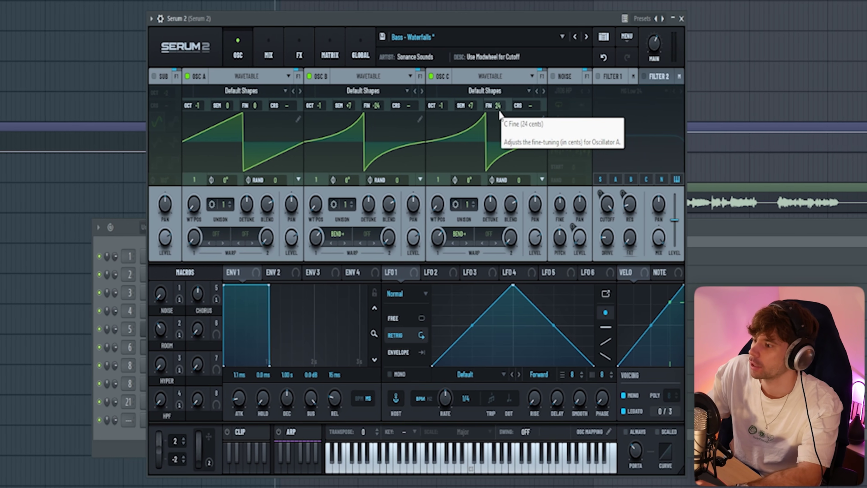
{"action": "left_click", "coordinate": [158, 123]}
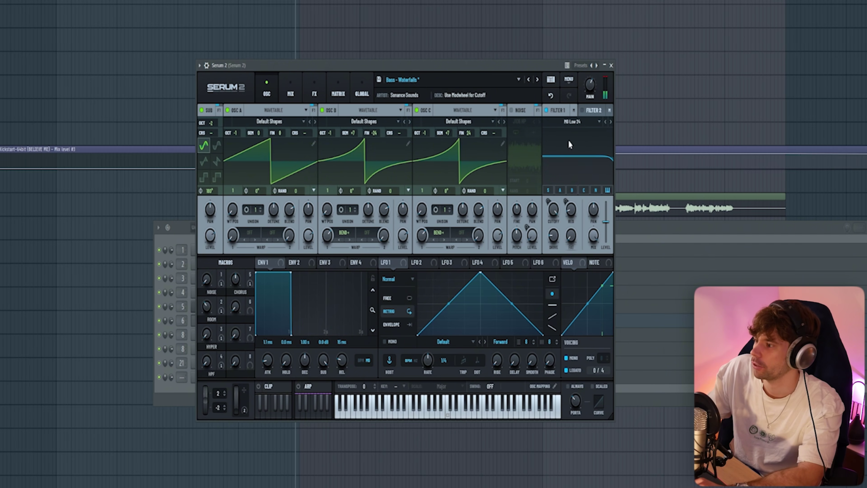
{"action": "left_click", "coordinate": [510, 111]}
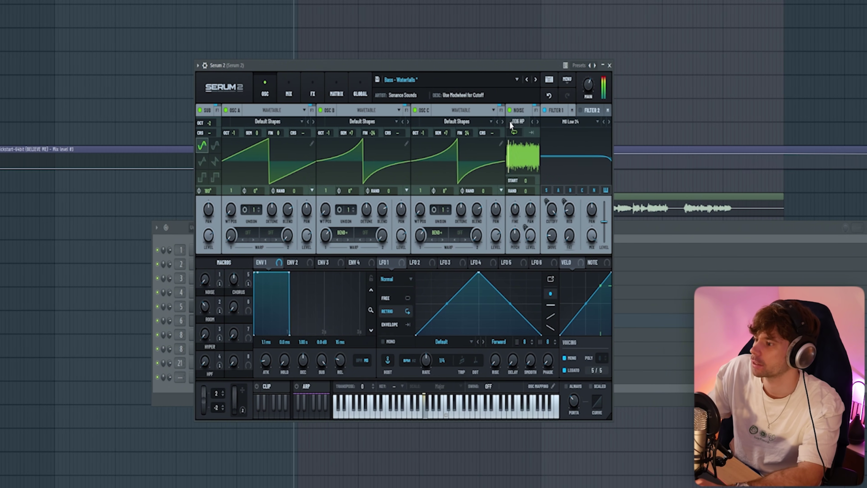
{"action": "left_click", "coordinate": [510, 121]}
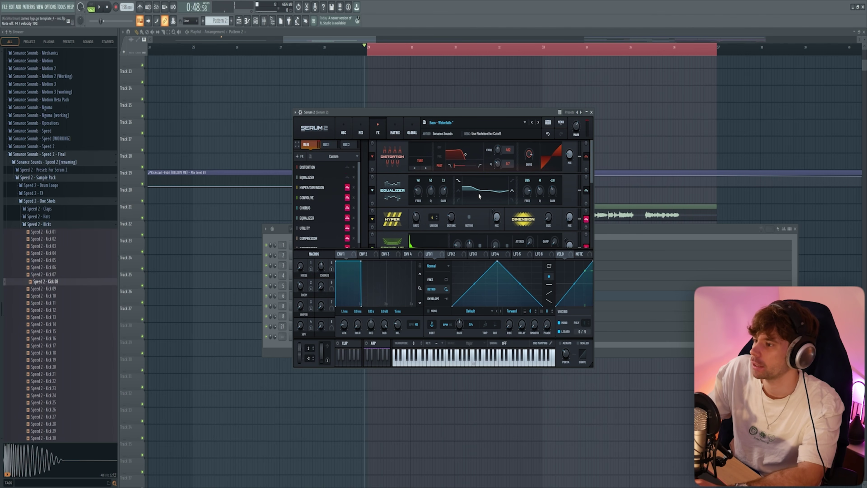
- Enable the bypassed Hyper/Dimension, Convolve, Chorus, second Equalizer, Utility and Compressor effects in the Serum 2 effects chain
{"action": "left_click", "coordinate": [586, 219]}
{"action": "scroll", "coordinate": [587, 222], "scroll_direction": "down", "scroll_amount": 2}
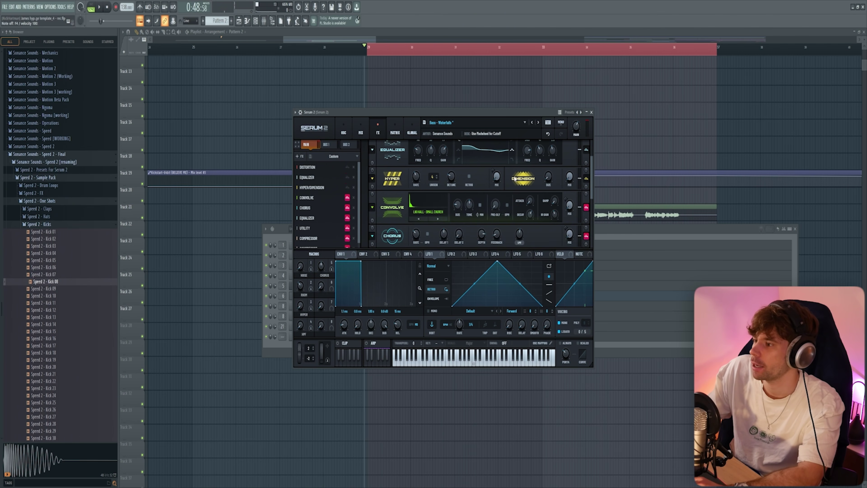
{"action": "scroll", "coordinate": [584, 229], "scroll_direction": "down", "scroll_amount": 1}
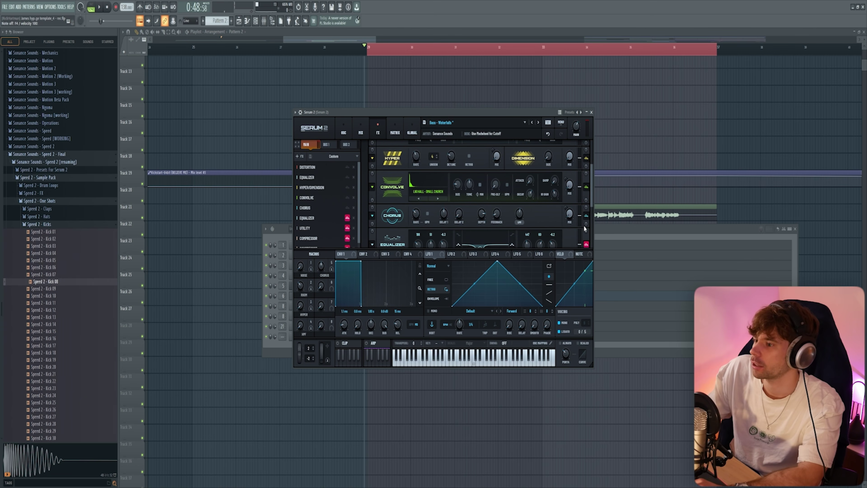
{"action": "left_click", "coordinate": [587, 245]}
{"action": "scroll", "coordinate": [586, 244], "scroll_direction": "down", "scroll_amount": 3}
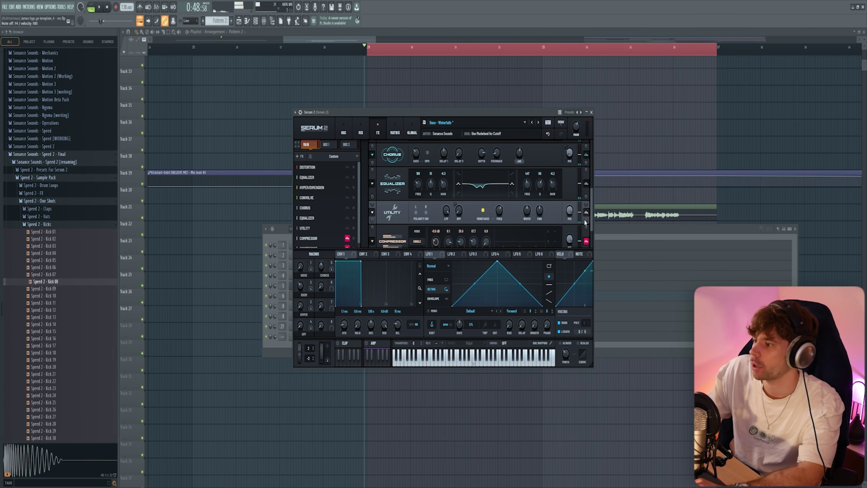
{"action": "left_click", "coordinate": [586, 241]}
{"action": "scroll", "coordinate": [586, 236], "scroll_direction": "down", "scroll_amount": 2}
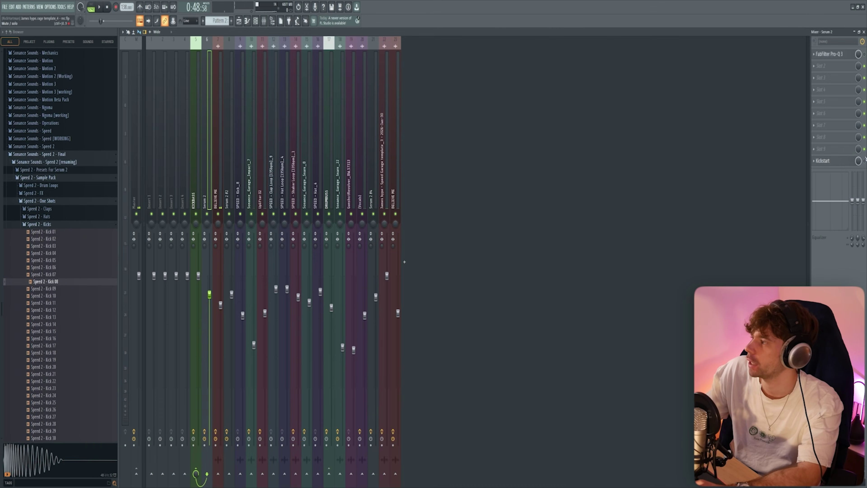
- Shift the A#4 bass note to the right in the piano roll and add a short D#5 note directly after the last D5 note
{"action": "key", "text": "space"}
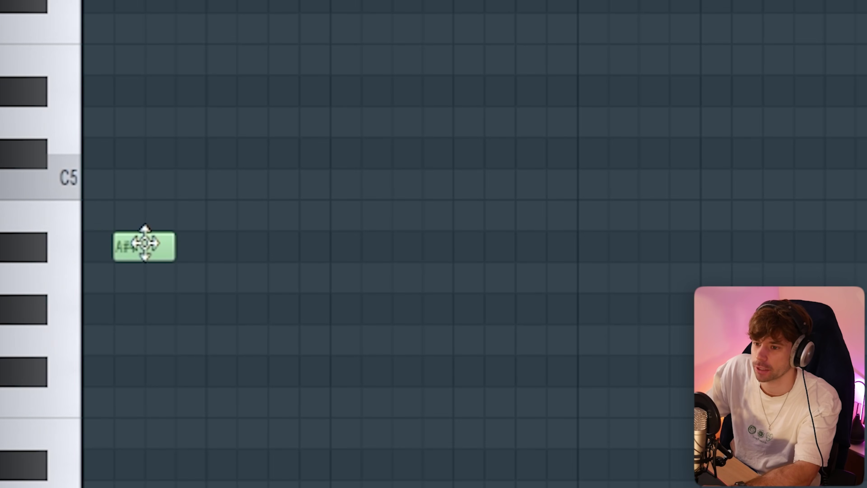
{"action": "mouse_move", "coordinate": [145, 242]}
{"action": "left_mouse_down"}
{"action": "mouse_move", "coordinate": [114, 243]}
{"action": "mouse_move", "coordinate": [453, 244]}
{"action": "left_mouse_up"}
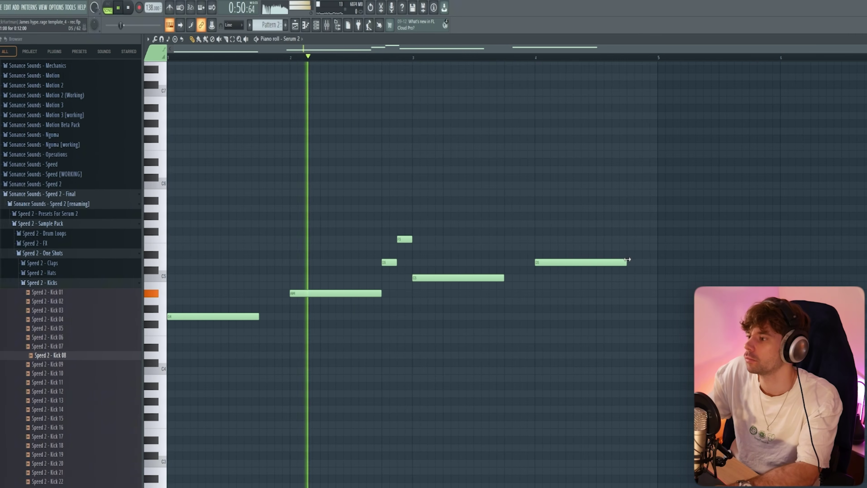
{"action": "left_click", "coordinate": [615, 254]}
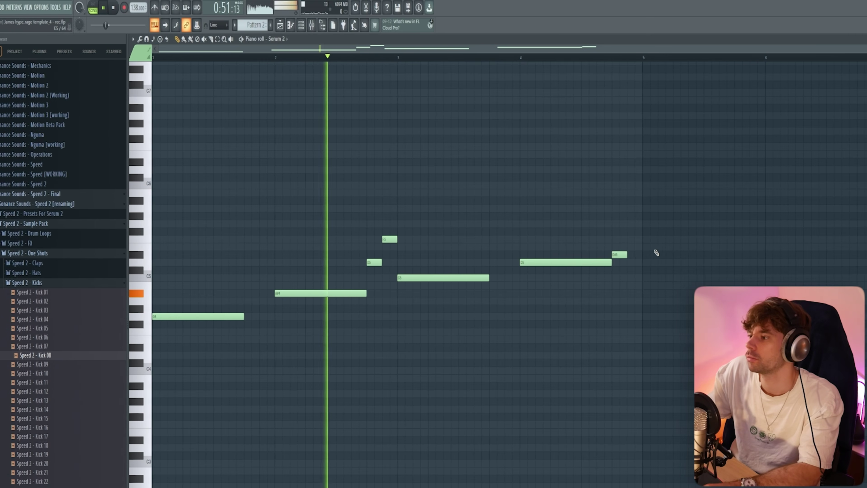
{"action": "left_click_drag", "start_coordinate": [612, 255], "coordinate": [627, 256]}
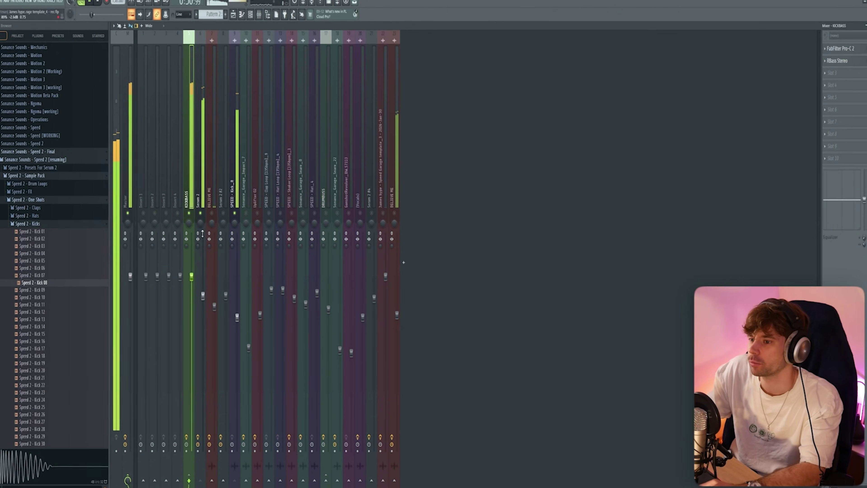
- Open RBass Stereo on the KICKBASS mixer track and lower its bass intensity below -10
{"action": "left_click", "coordinate": [845, 45]}
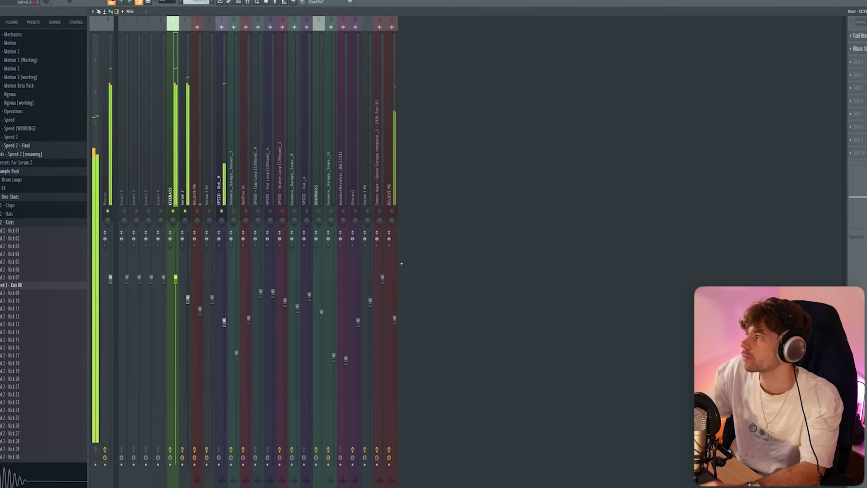
{"action": "left_click_drag", "start_coordinate": [273, 82], "coordinate": [428, 91]}
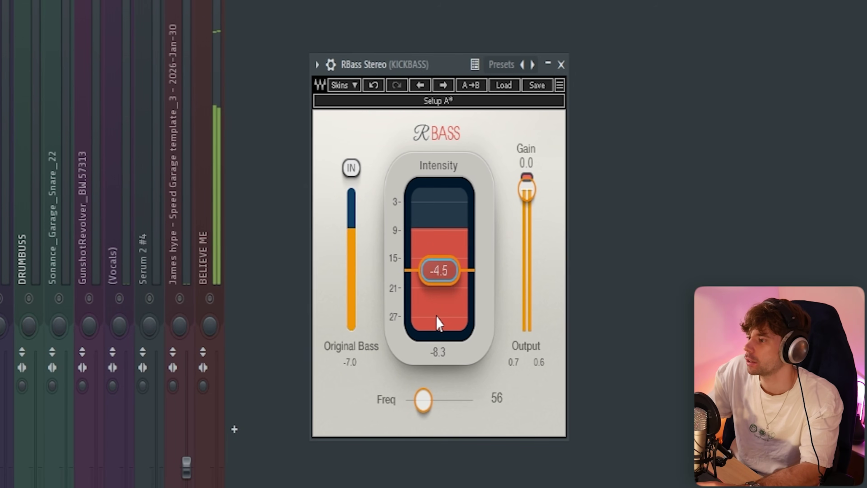
{"action": "scroll", "coordinate": [436, 323], "scroll_direction": "up", "scroll_amount": 3}
{"action": "scroll", "coordinate": [436, 323], "scroll_direction": "down", "scroll_amount": 8}
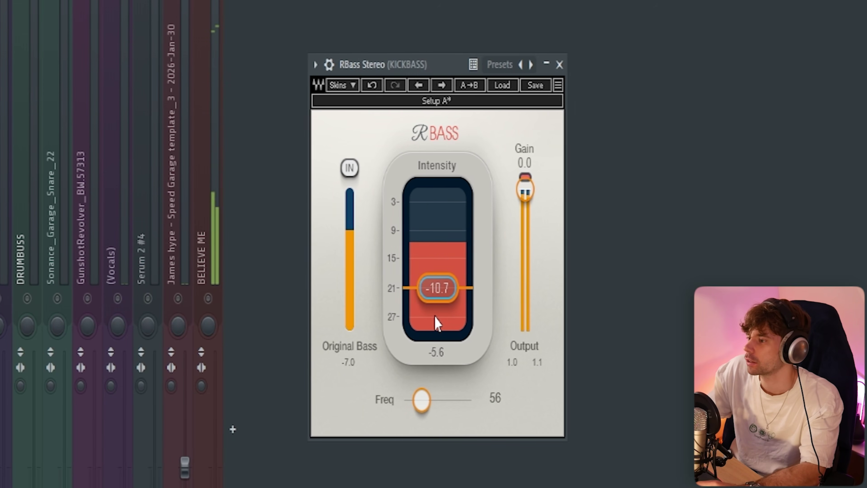
{"action": "scroll", "coordinate": [437, 323], "scroll_direction": "down", "scroll_amount": 3}
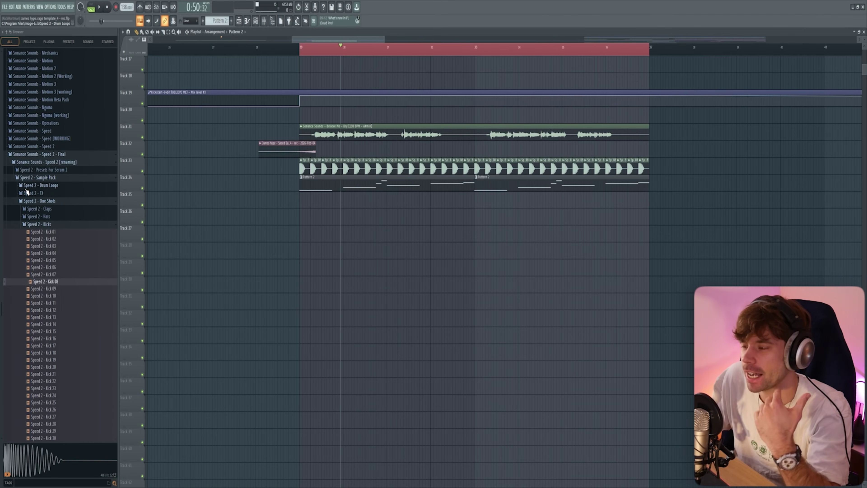
- Add Speed 2 - Hat Loop 04 [135 BPM] to Track 25 at the start of the drop and fit it to the project tempo
{"action": "left_click", "coordinate": [27, 189]}
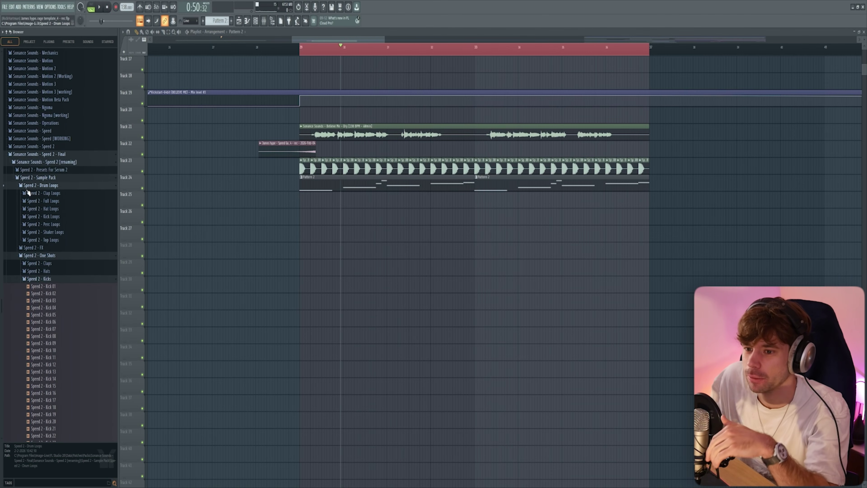
{"action": "left_click", "coordinate": [33, 210]}
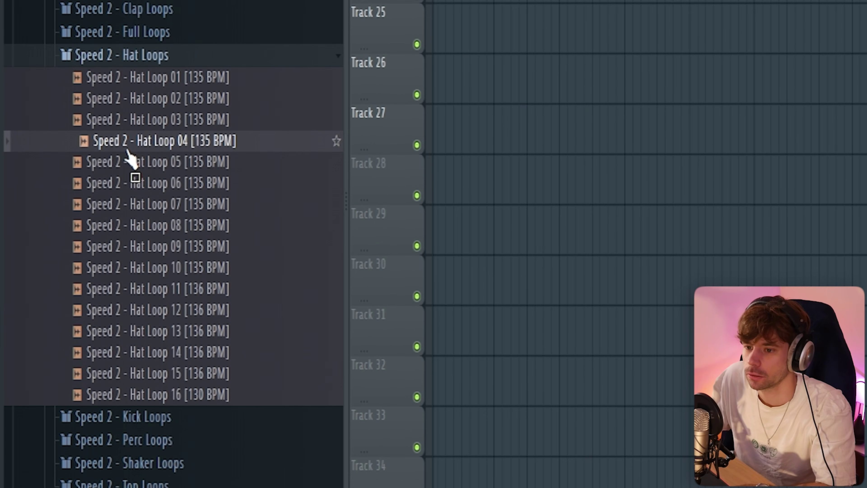
{"action": "left_click_drag", "start_coordinate": [521, 152], "coordinate": [865, 41]}
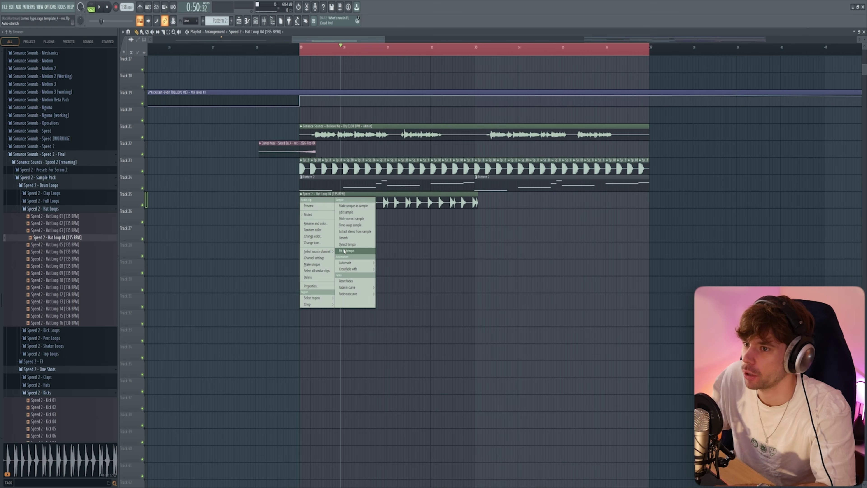
{"action": "left_click", "coordinate": [344, 251]}
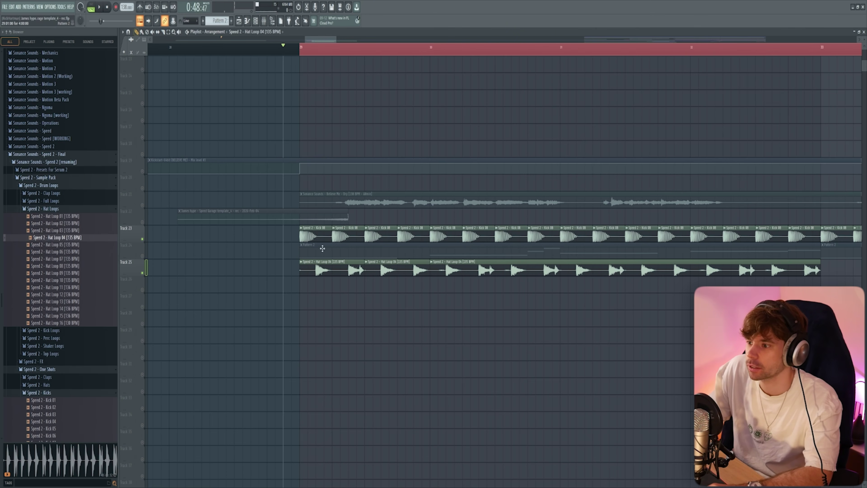
- Duplicate the shortened Hat Loop 04 clip repeatedly along Track 25 to carry the hats through the section
{"action": "key", "text": "ctrl+b"}
{"action": "key", "text": "ctrl+b"}
{"action": "key", "text": "ctrl+b"}
{"action": "key", "text": "ctrl+b"}
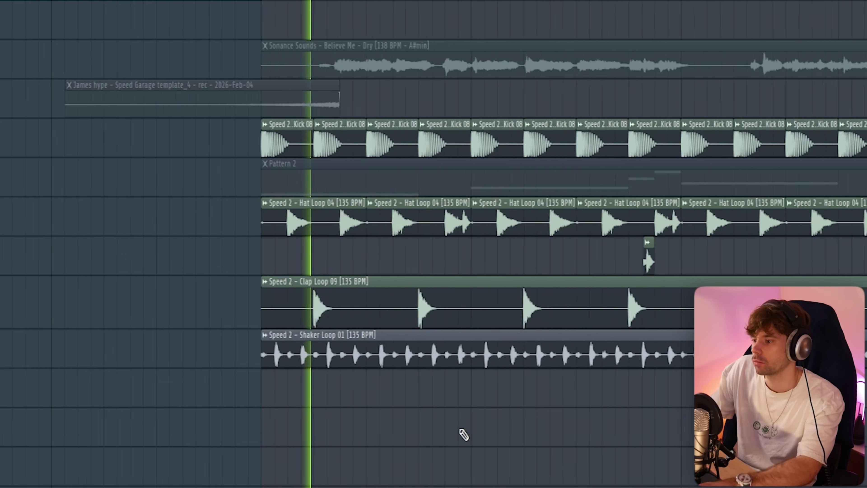
{"action": "scroll", "coordinate": [464, 435], "scroll_direction": "down", "scroll_amount": 4}
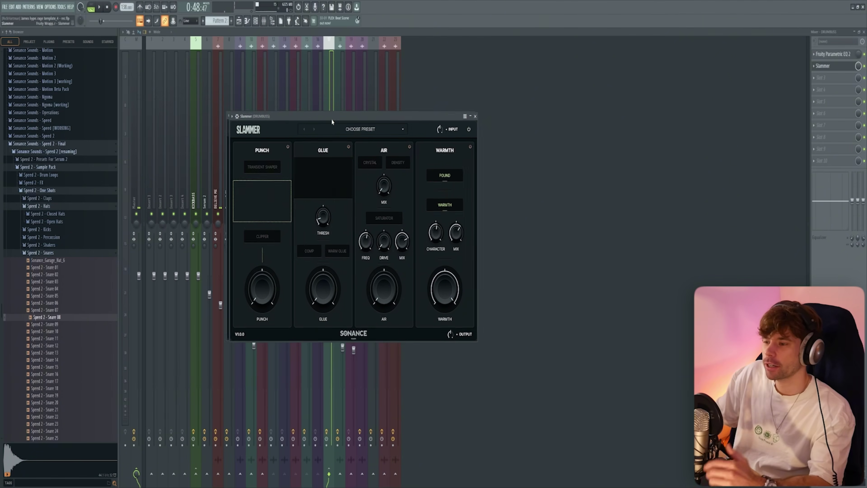
- Enable the Transient Shaper and Clipper in Slammer on the DRUMBUSS track and raise the Punch amount moderately
{"action": "left_click_drag", "start_coordinate": [331, 119], "coordinate": [397, 135]}
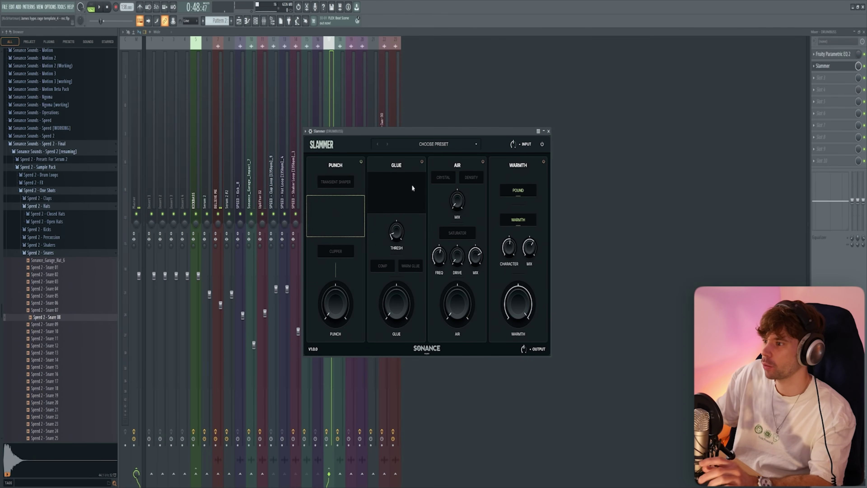
{"action": "left_click", "coordinate": [327, 183]}
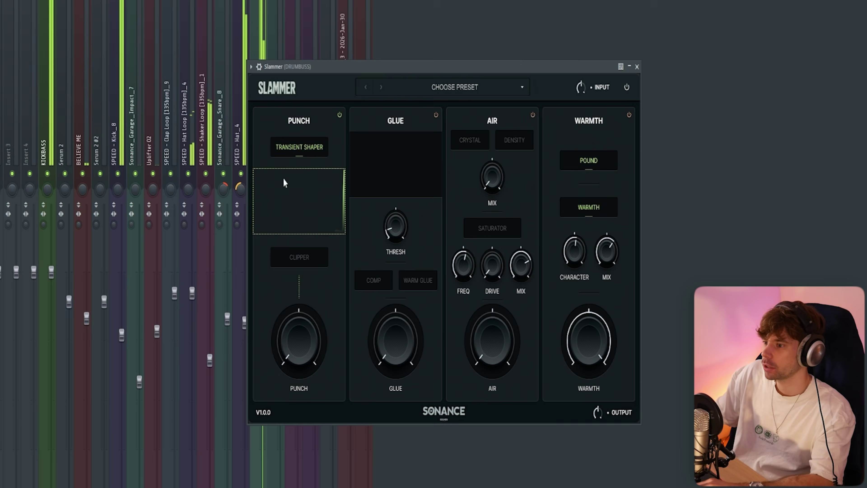
{"action": "left_click", "coordinate": [288, 256]}
{"action": "left_click_drag", "start_coordinate": [282, 347], "coordinate": [288, 313]}
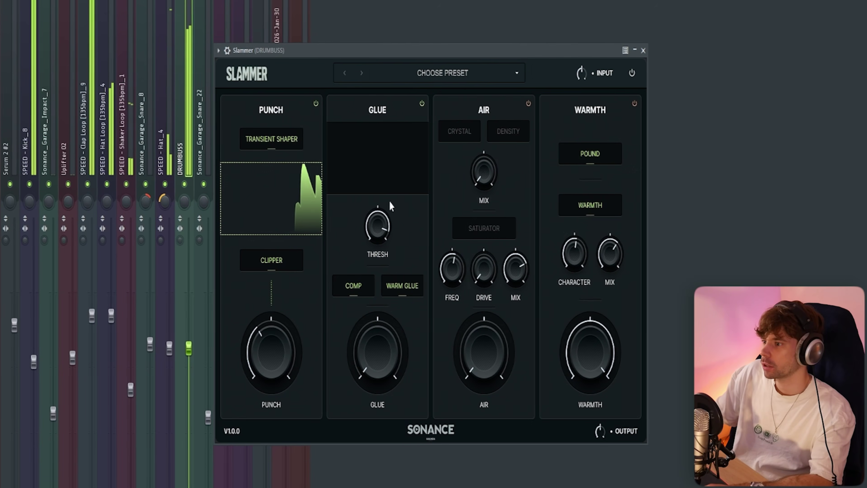
- Set Slammer's Glue threshold to about -14.7, try the Glue amount at 100%, and reduce it to a lower level
{"action": "left_click_drag", "start_coordinate": [387, 203], "coordinate": [373, 278]}
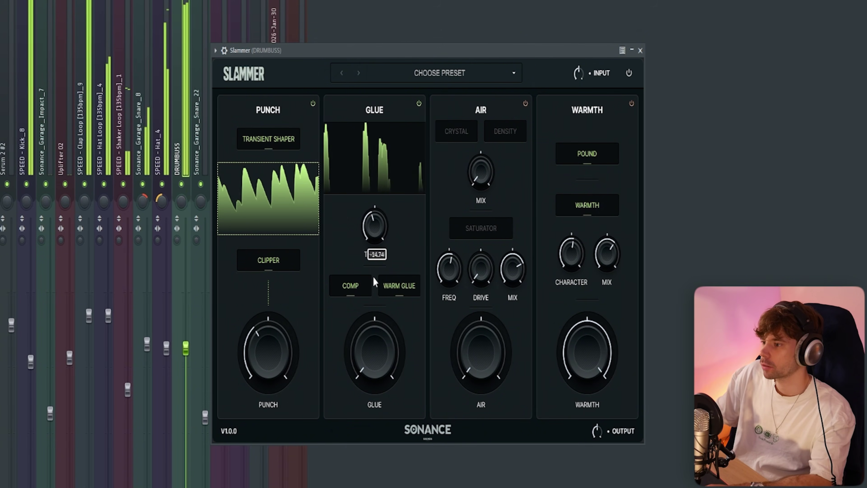
{"action": "left_click_drag", "start_coordinate": [371, 355], "coordinate": [396, 231]}
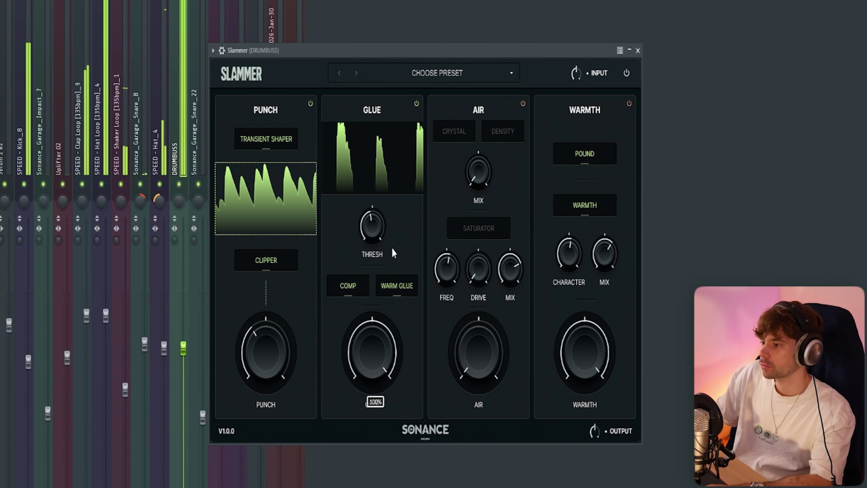
{"action": "left_click_drag", "start_coordinate": [369, 292], "coordinate": [358, 308]}
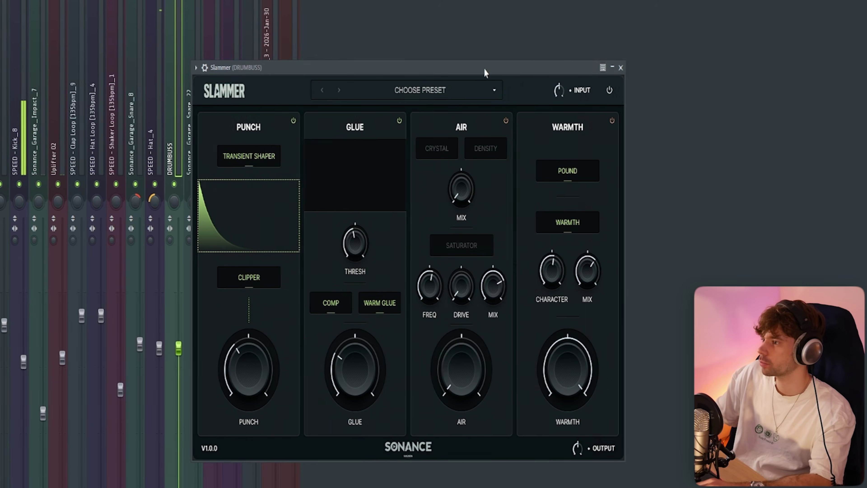
- Raise the Air mix with Crystal and Density enabled, turn down the Warmth amount, and close Slammer
{"action": "left_click_drag", "start_coordinate": [474, 184], "coordinate": [473, 175]}
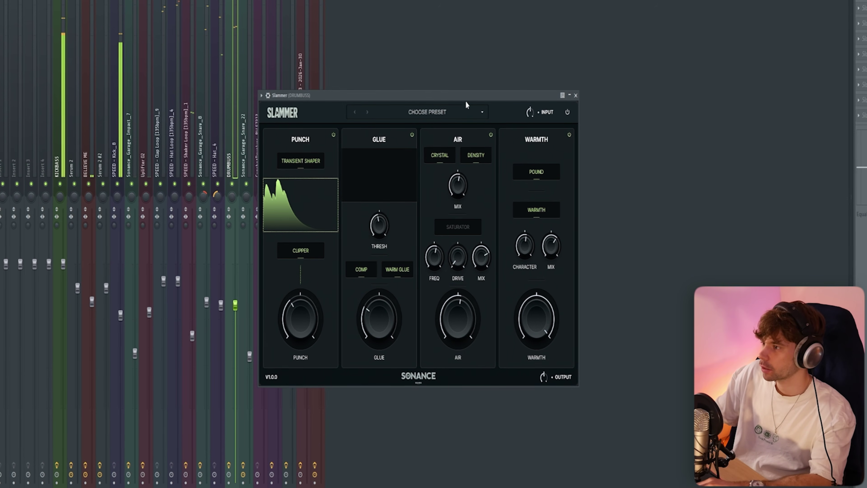
{"action": "left_click_drag", "start_coordinate": [467, 105], "coordinate": [494, 115]}
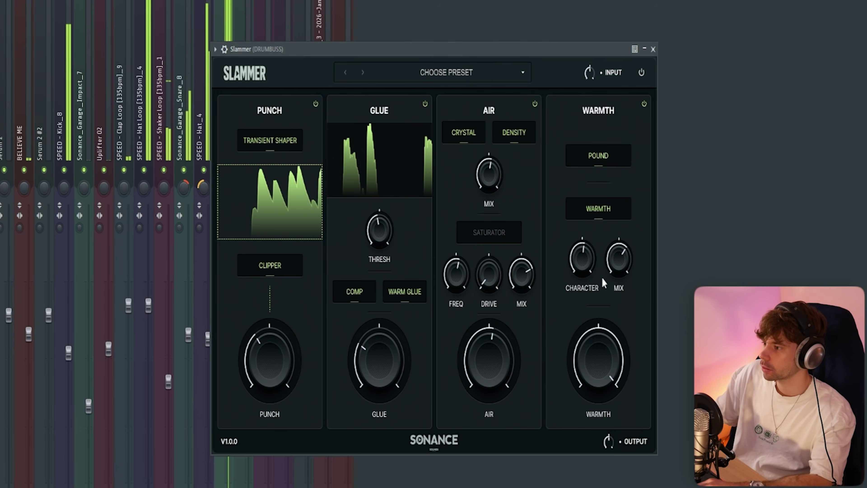
{"action": "left_click_drag", "start_coordinate": [592, 356], "coordinate": [570, 397]}
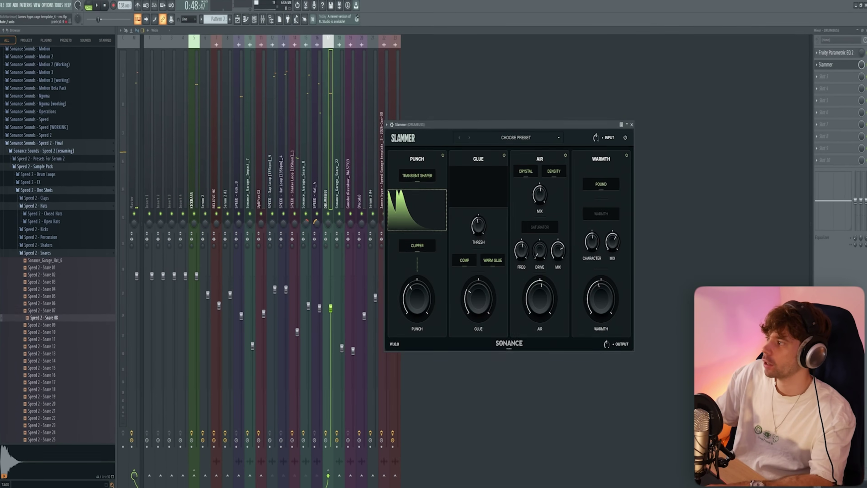
{"action": "key", "text": "Escape"}
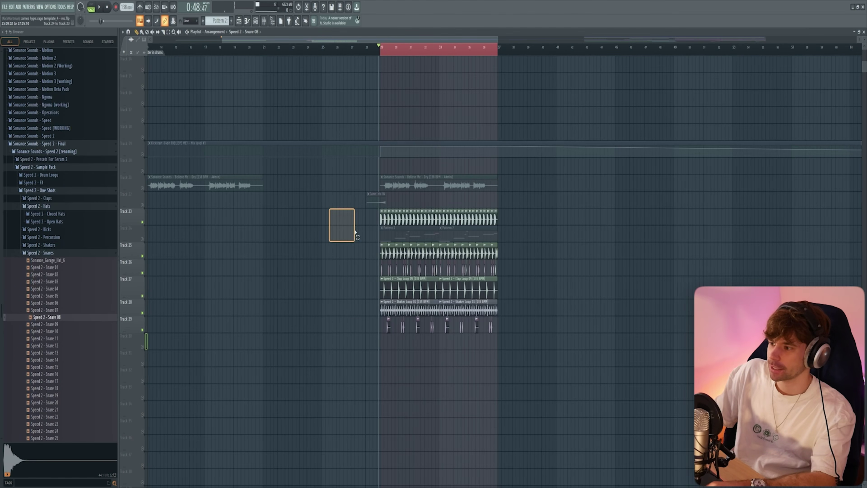
- Select the drop's drum and bassline clips on Tracks 23 to 29 and copy them into the section directly before it
{"action": "left_click_drag", "start_coordinate": [355, 232], "coordinate": [536, 342]}
{"action": "scroll", "coordinate": [364, 277], "scroll_direction": "up", "scroll_amount": 2}
{"action": "left_click_drag", "start_coordinate": [408, 239], "coordinate": [235, 239]}
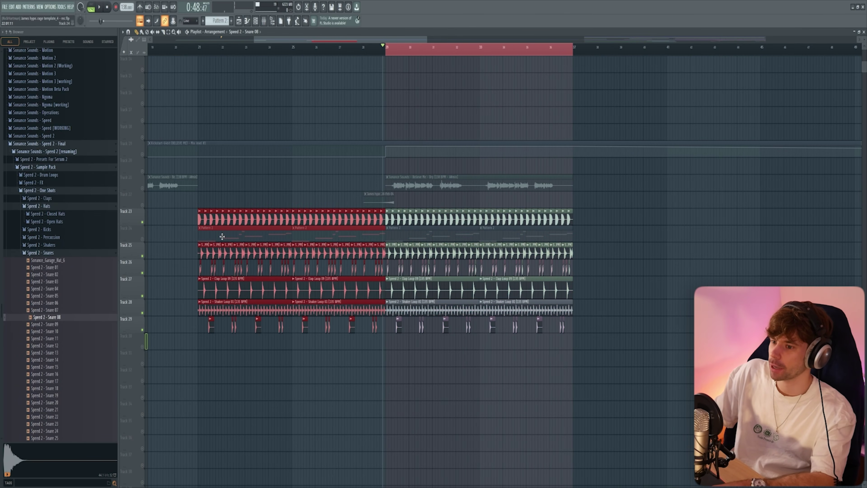
- Open Fruity Parametric EQ 2 on the Master track and return its raised band 1 low-cut frequency to the minimum
{"action": "key", "text": "F9"}
{"action": "left_click", "coordinate": [847, 56]}
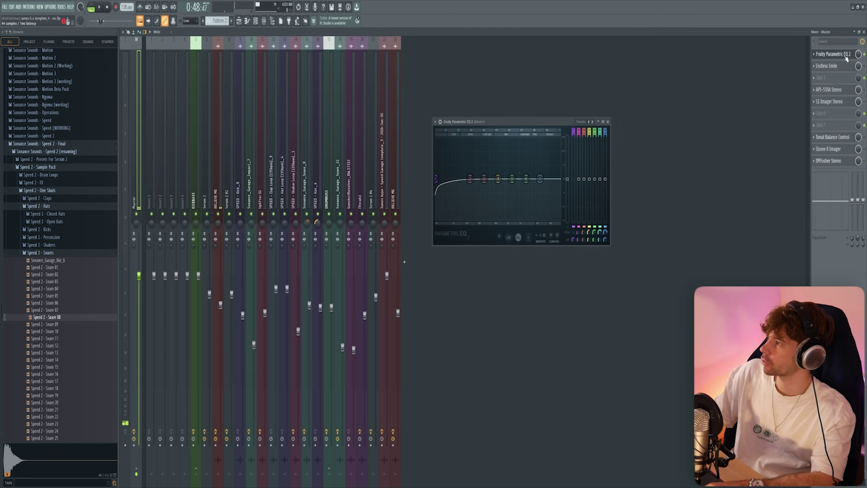
{"action": "right_click", "coordinate": [572, 232]}
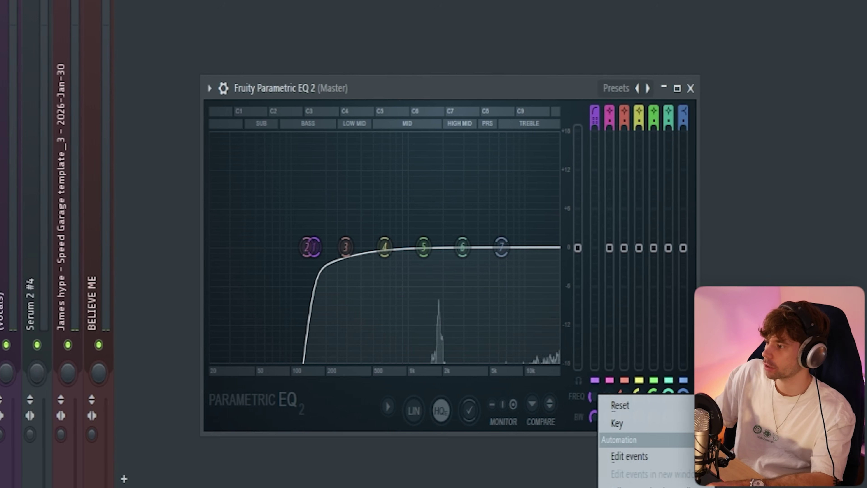
{"action": "key", "text": "Escape"}
{"action": "left_click_drag", "start_coordinate": [594, 397], "coordinate": [594, 444]}
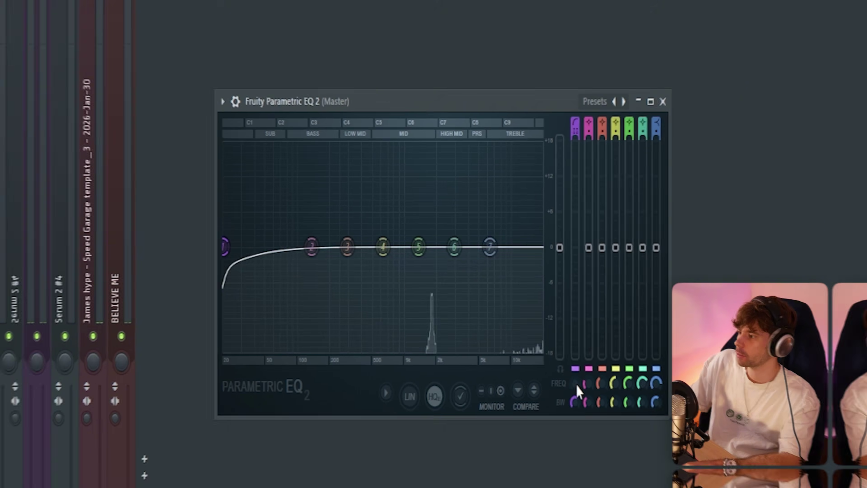
- Shape the master EQ's band 1 frequency automation so the low cut jumps up just before the vocal drop and resets on it
{"action": "key", "text": "F5"}
{"action": "right_click", "coordinate": [386, 73]}
{"action": "left_click", "coordinate": [401, 152]}
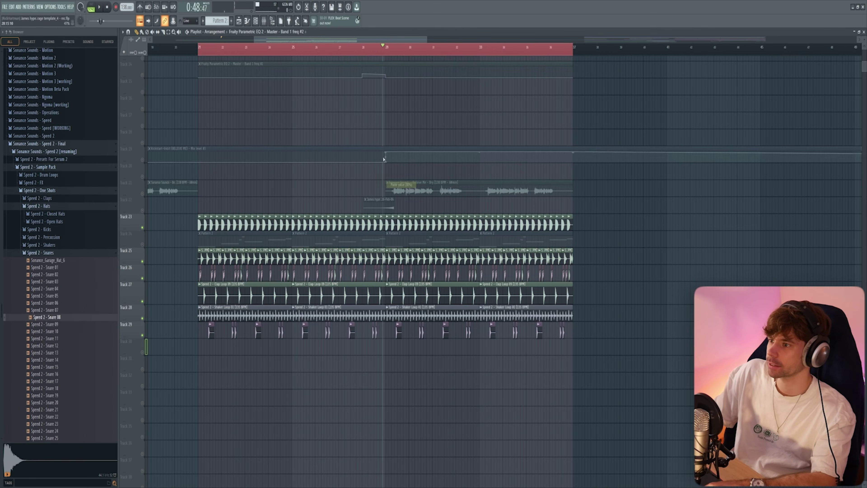
{"action": "scroll", "coordinate": [381, 161], "scroll_direction": "down", "scroll_amount": 3}
{"action": "right_click", "coordinate": [269, 65]}
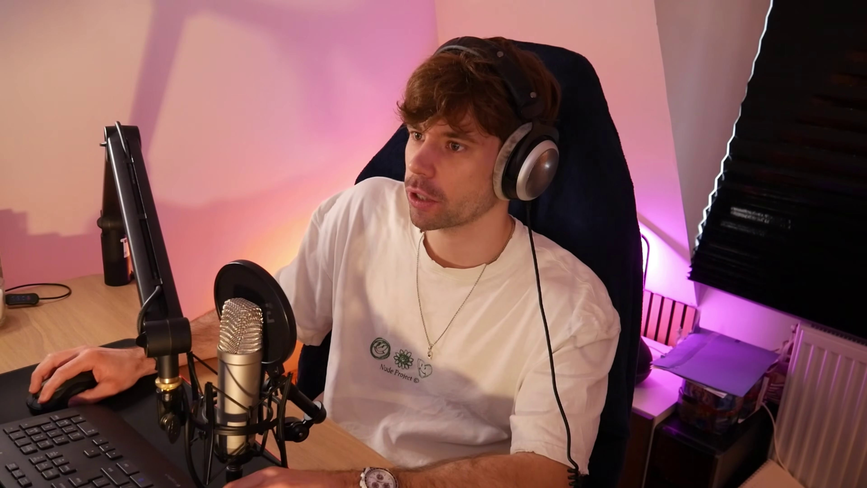
- Copy the percussion clips on Tracks 25 to 29 into the preceding vocal section, leaving out the kick and stopping the loops shortly before its end
{"action": "left_click_drag", "start_coordinate": [381, 300], "coordinate": [566, 407]}
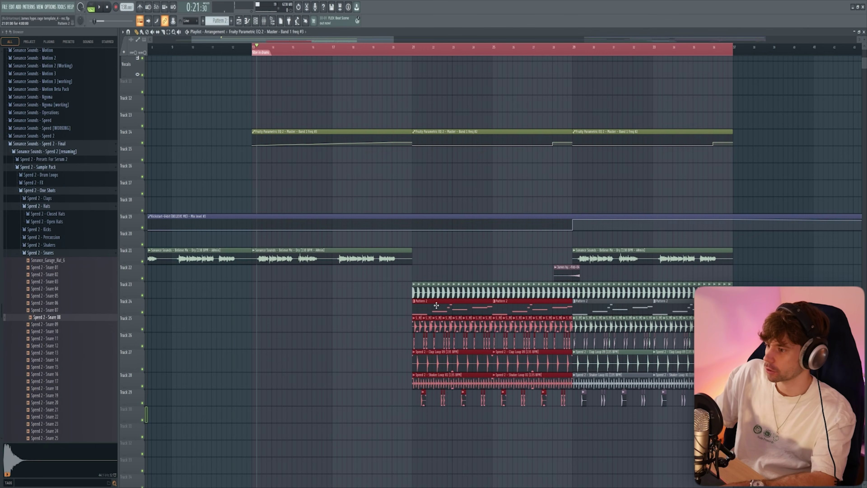
{"action": "left_click_drag", "start_coordinate": [437, 305], "coordinate": [276, 305]}
{"action": "scroll", "coordinate": [450, 345], "scroll_direction": "up", "scroll_amount": 2}
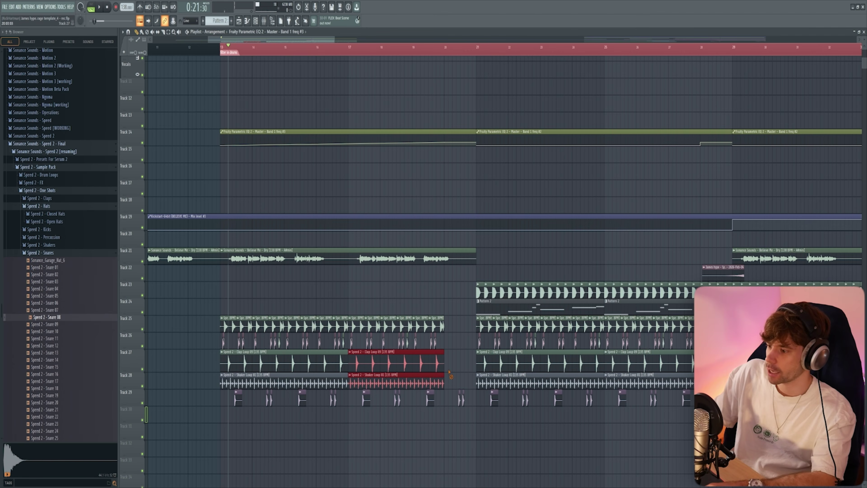
- Automate the DRUMBUSS Fruity Parametric EQ 2 mix level to fall across the intro drums and audition the EQ with the Old Telephone preset
{"action": "key", "text": "F9"}
{"action": "key", "text": "F9"}
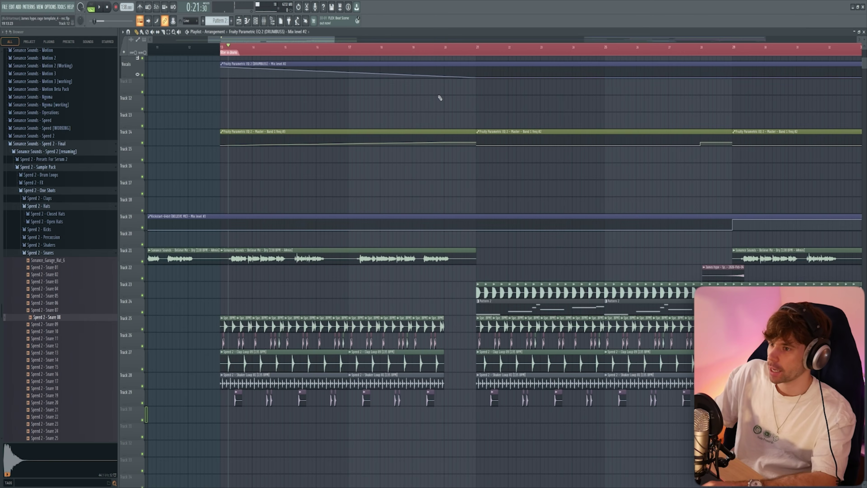
{"action": "left_click", "coordinate": [272, 21]}
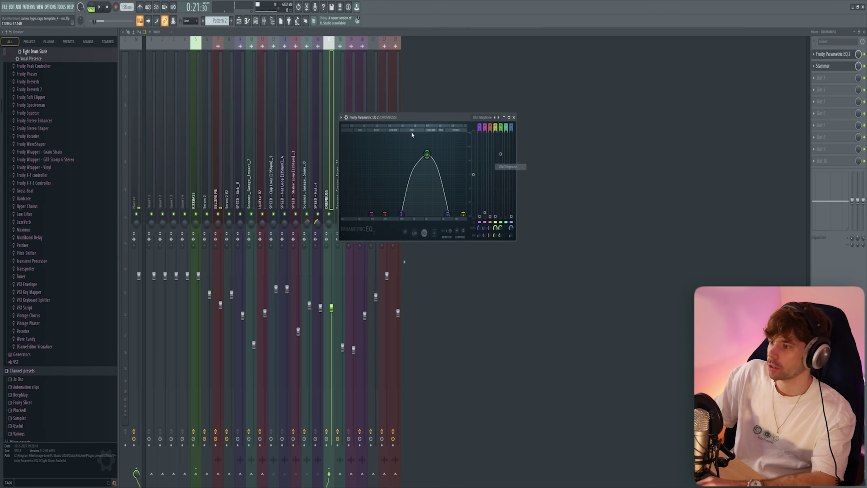
{"action": "left_click_drag", "start_coordinate": [394, 117], "coordinate": [419, 117]}
{"action": "key", "text": "space"}
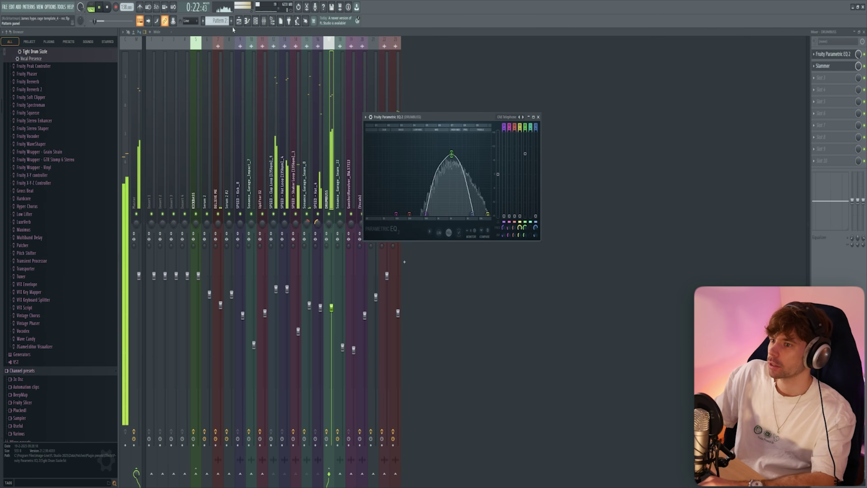
{"action": "key", "text": "F9"}
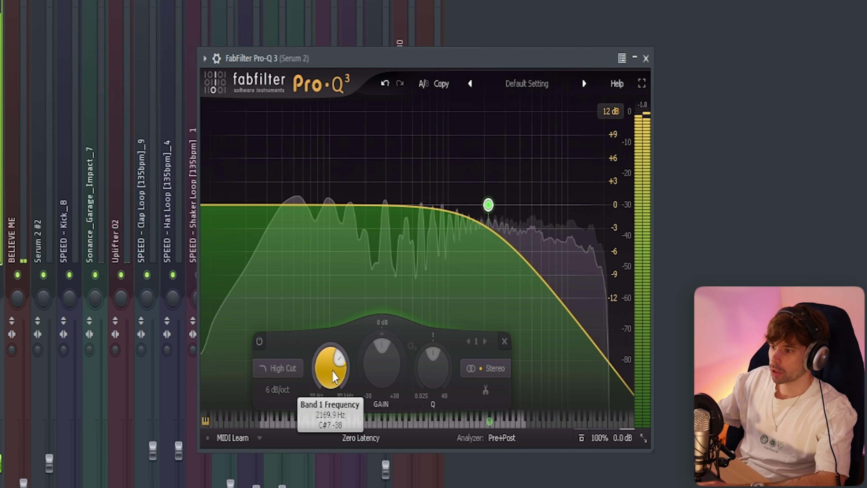
- Lower the 6 dB/oct high-cut frequency in FabFilter Pro-Q 3 on the Serum 2 track to about 290 Hz
{"action": "scroll", "coordinate": [333, 377], "scroll_direction": "down", "scroll_amount": 10}
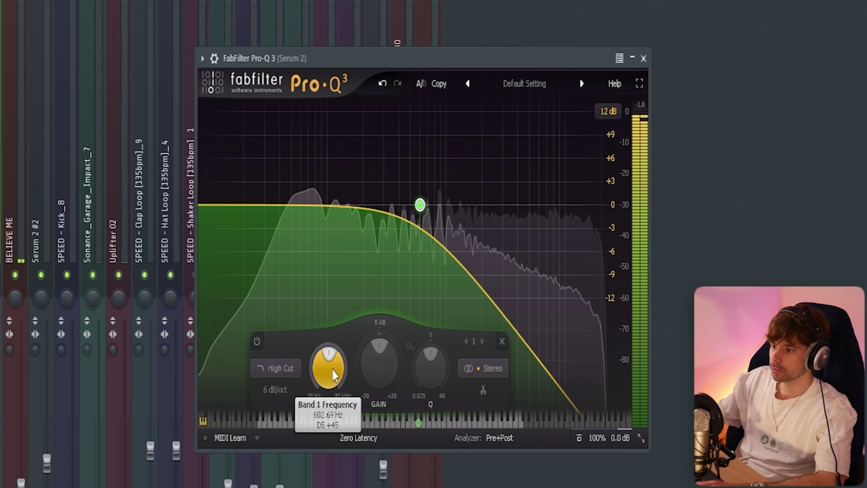
{"action": "scroll", "coordinate": [333, 376], "scroll_direction": "down", "scroll_amount": 5}
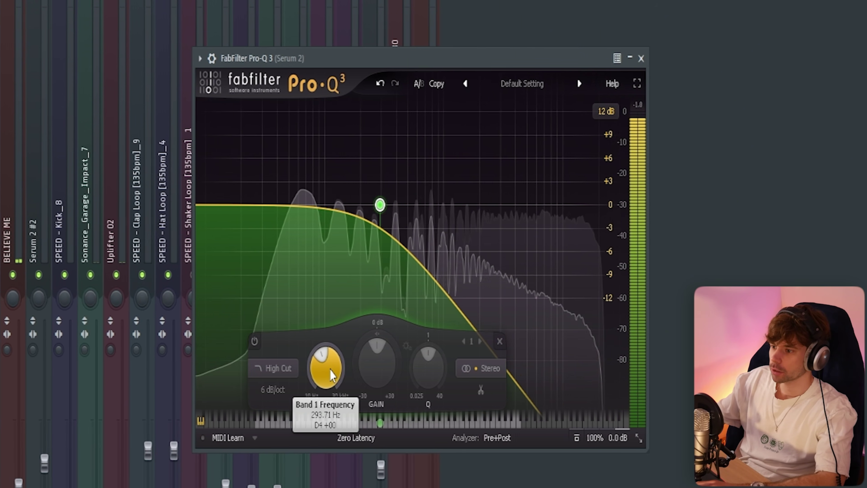
{"action": "scroll", "coordinate": [332, 376], "scroll_direction": "down", "scroll_amount": 1}
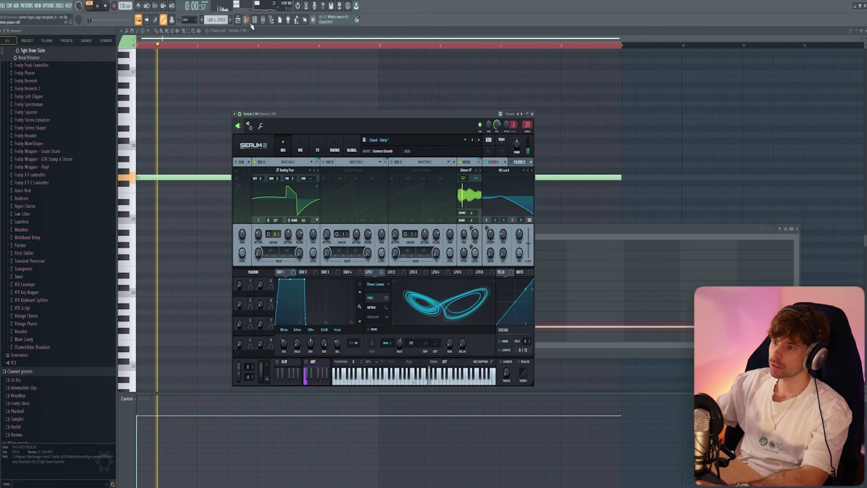
- Inspect the low cut in FabFilter Pro-Q 3 and the S1 Imager on the Serum 2 #4 mixer track
{"action": "left_click", "coordinate": [261, 17]}
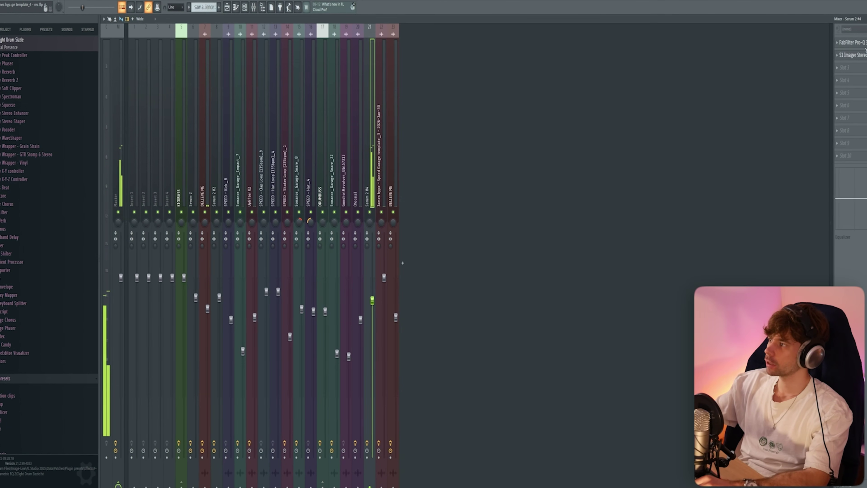
{"action": "left_click_drag", "start_coordinate": [188, 50], "coordinate": [388, 82]}
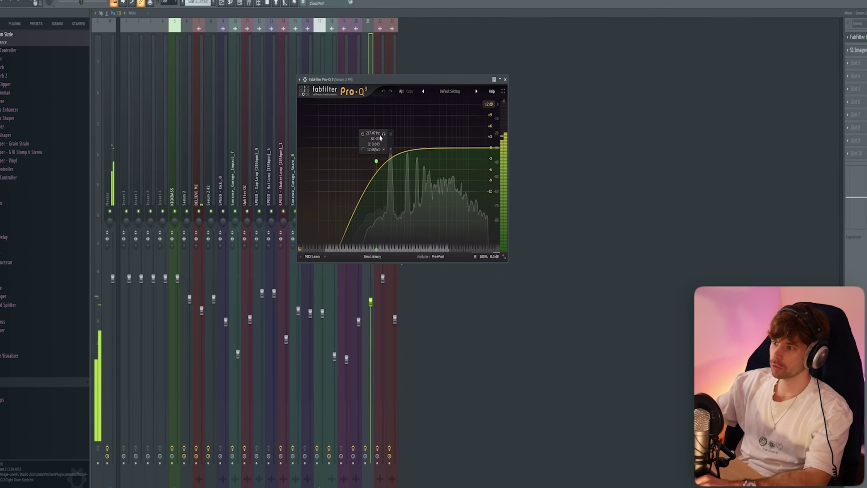
{"action": "left_click", "coordinate": [859, 47]}
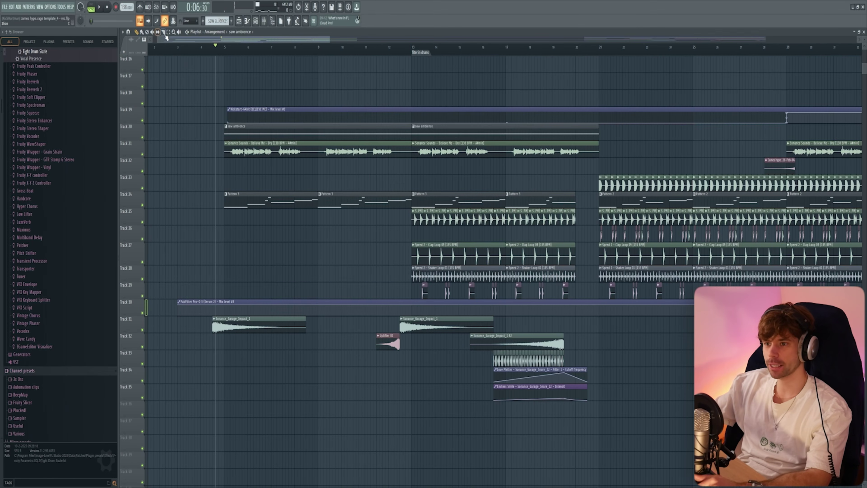
- Audition the Sonance_Garage_Impact_1 and Uplifter 02 transition clips and the snare roll with its Love Philter cutoff and Endless Smile intensity automation
{"action": "left_click", "coordinate": [214, 327]}
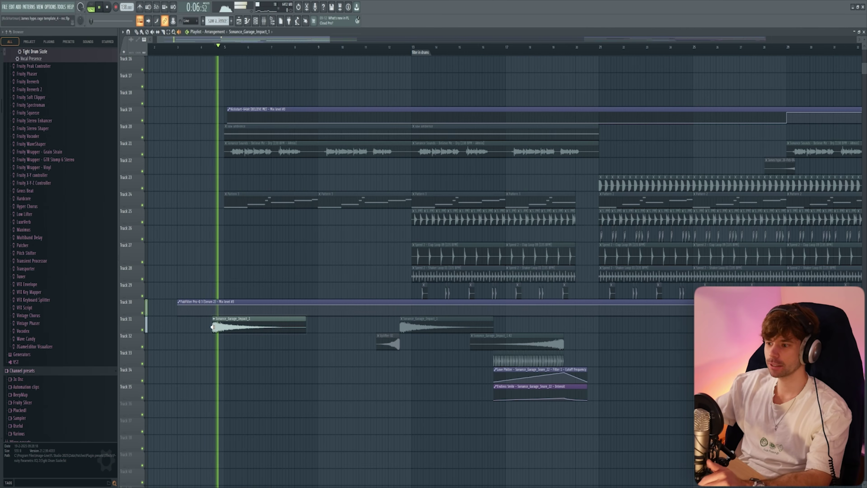
{"action": "left_click", "coordinate": [381, 342]}
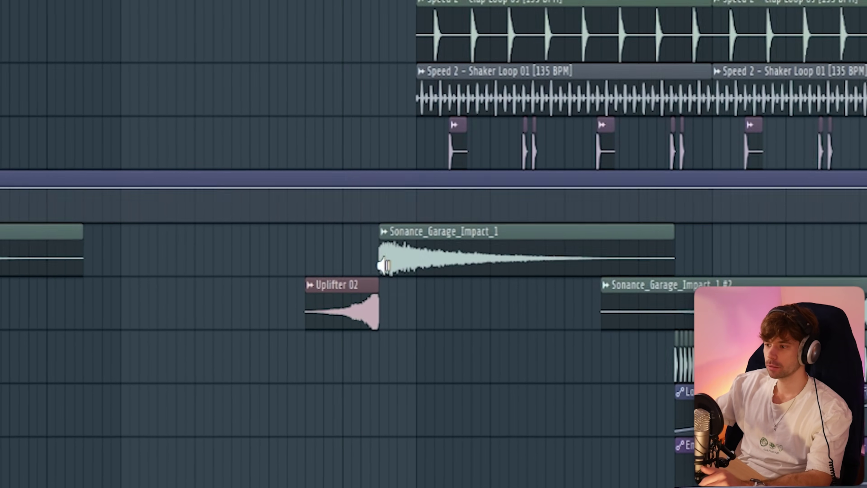
{"action": "left_click", "coordinate": [384, 266]}
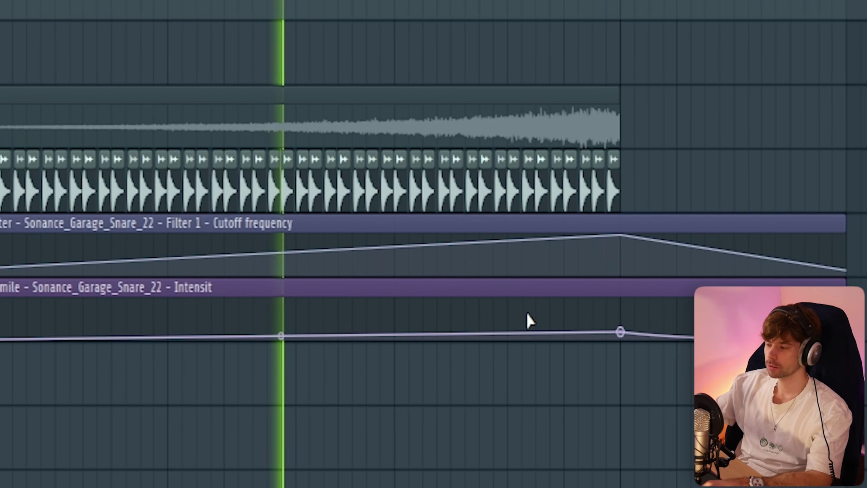
{"action": "scroll", "coordinate": [408, 248], "scroll_direction": "down", "scroll_amount": 3}
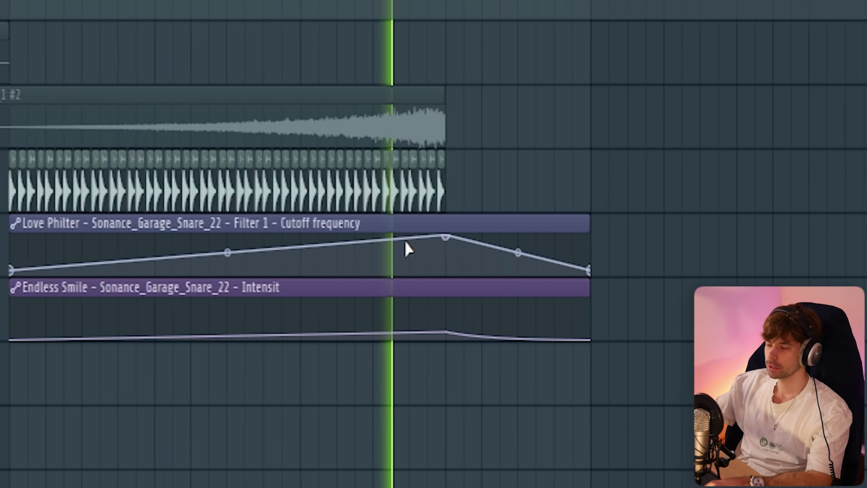